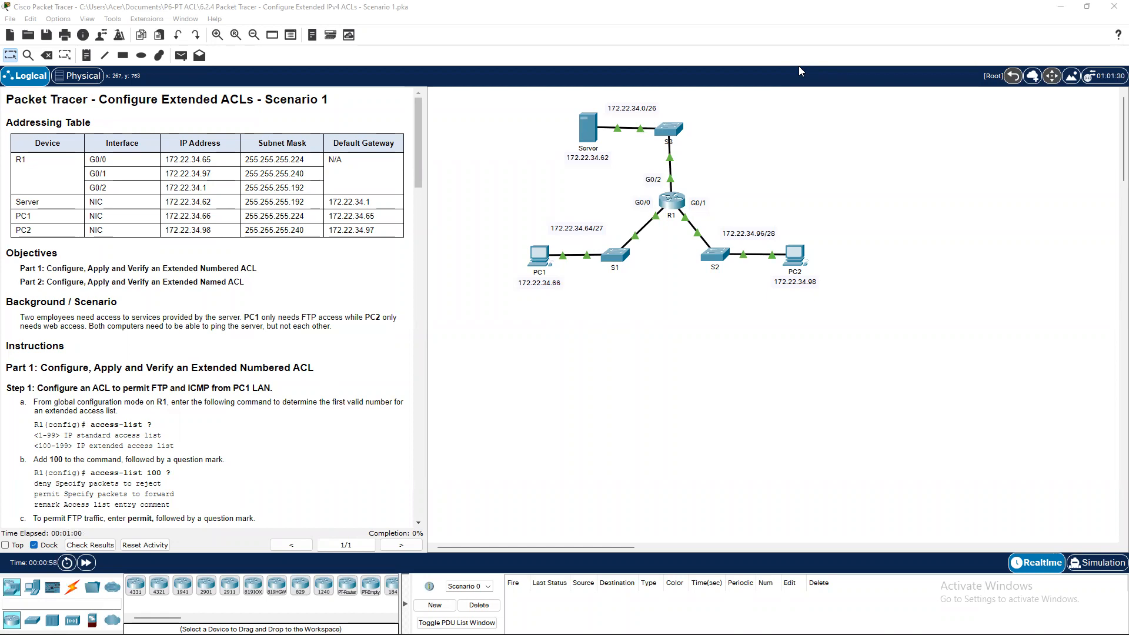
Zoom in on the topology of R1, switches, server and PCs in the Logical workspace.
scroll(663, 396, up, 2)
scroll(622, 353, up, 2)
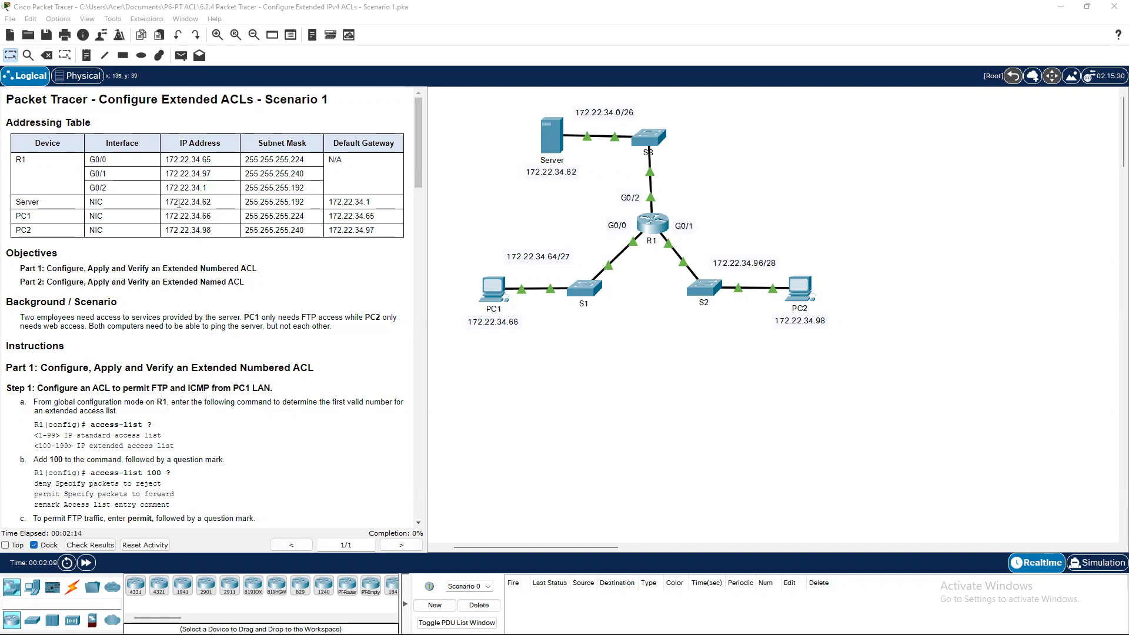
Scroll the instructions down to Part 1, Step 1's access-list command examples.
scroll(137, 283, down, 5)
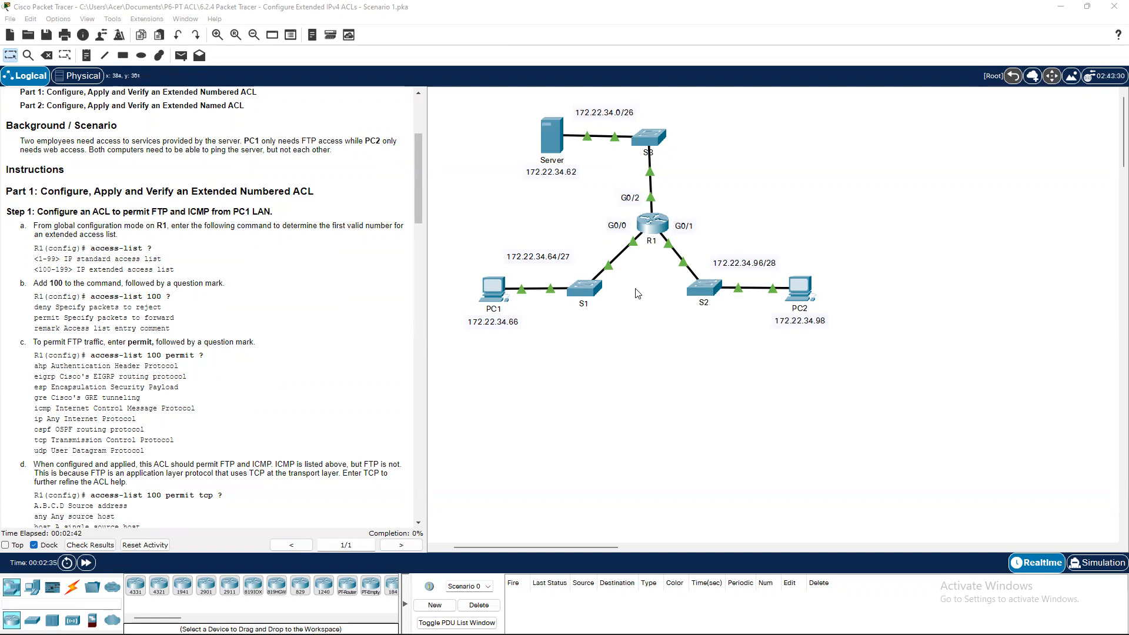
Open R1's CLI and move its window off the topology.
click(654, 232)
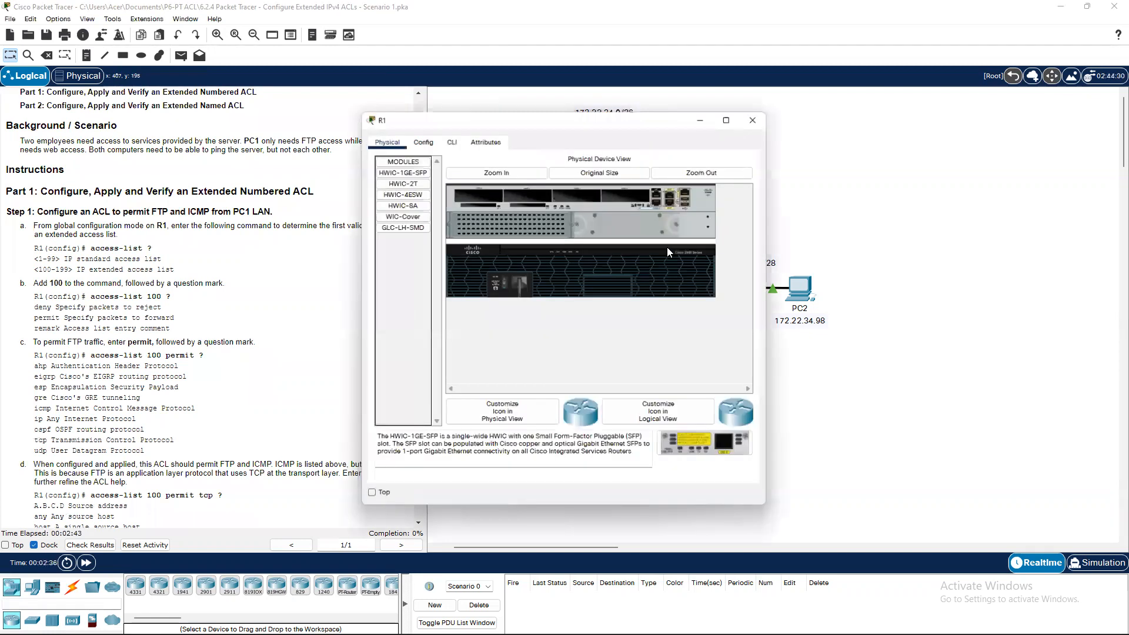
click(448, 144)
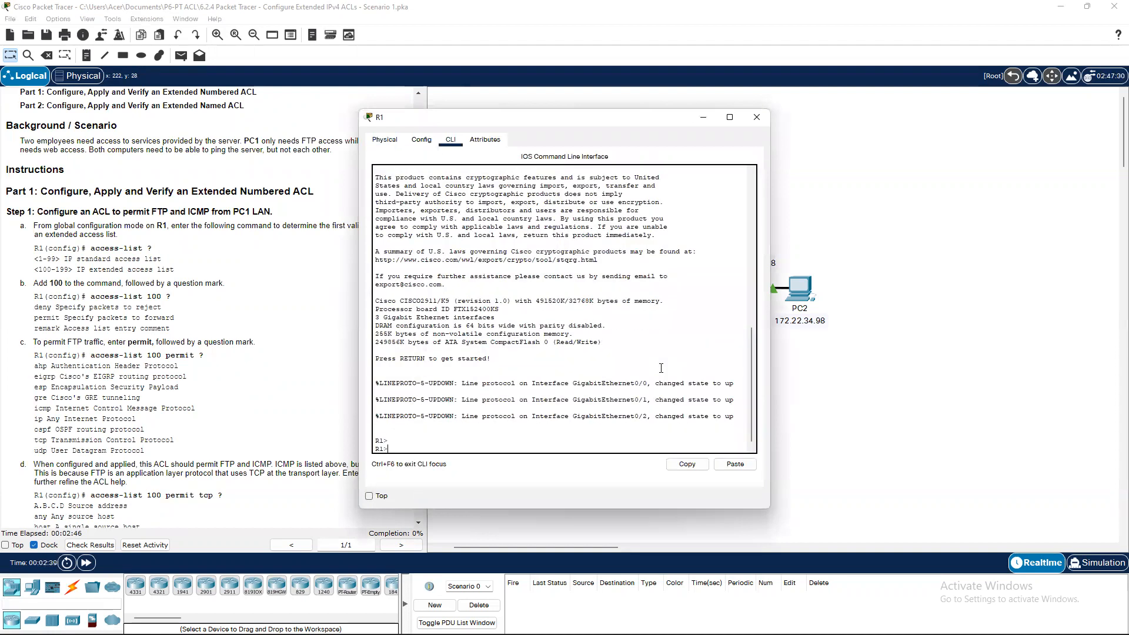
drag(595, 120, 840, 122)
Enter global configuration mode on R1 and list access-list ranges 1-99 and 100-199.
text(ena)
key(Return)
text(conf t)
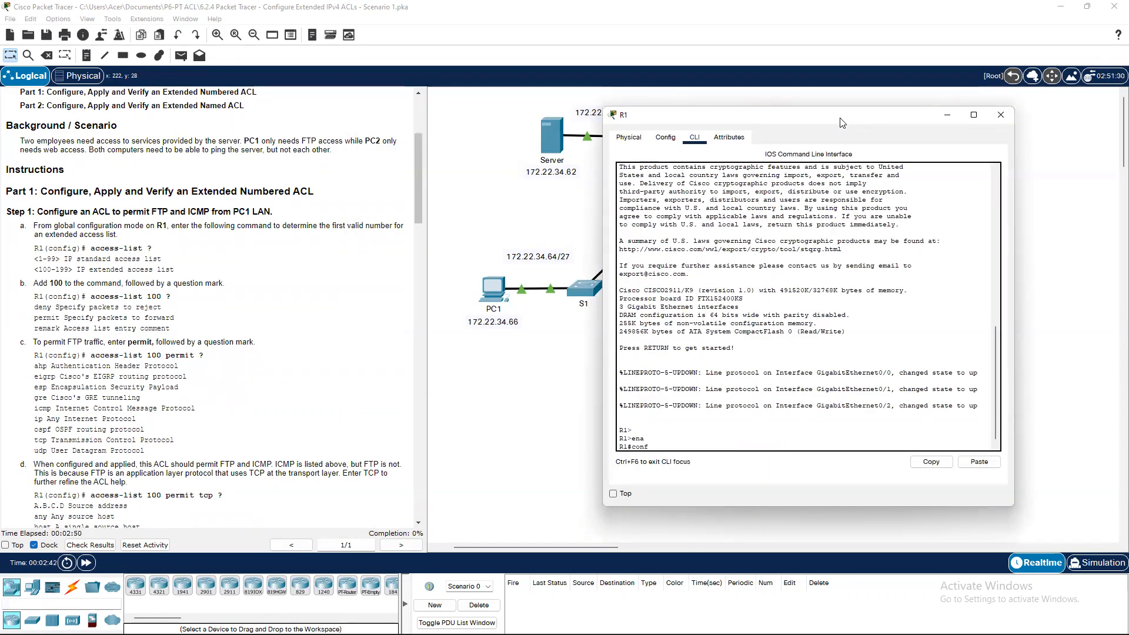
key(Return)
text(acc)
key(Tab)
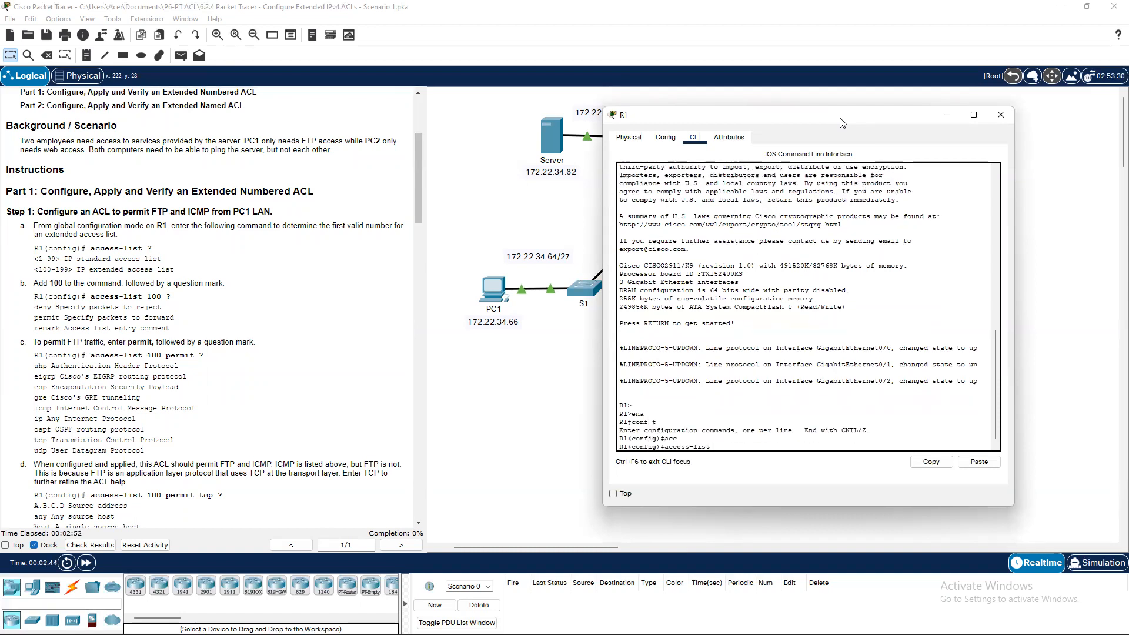
text(?)
key(Return)
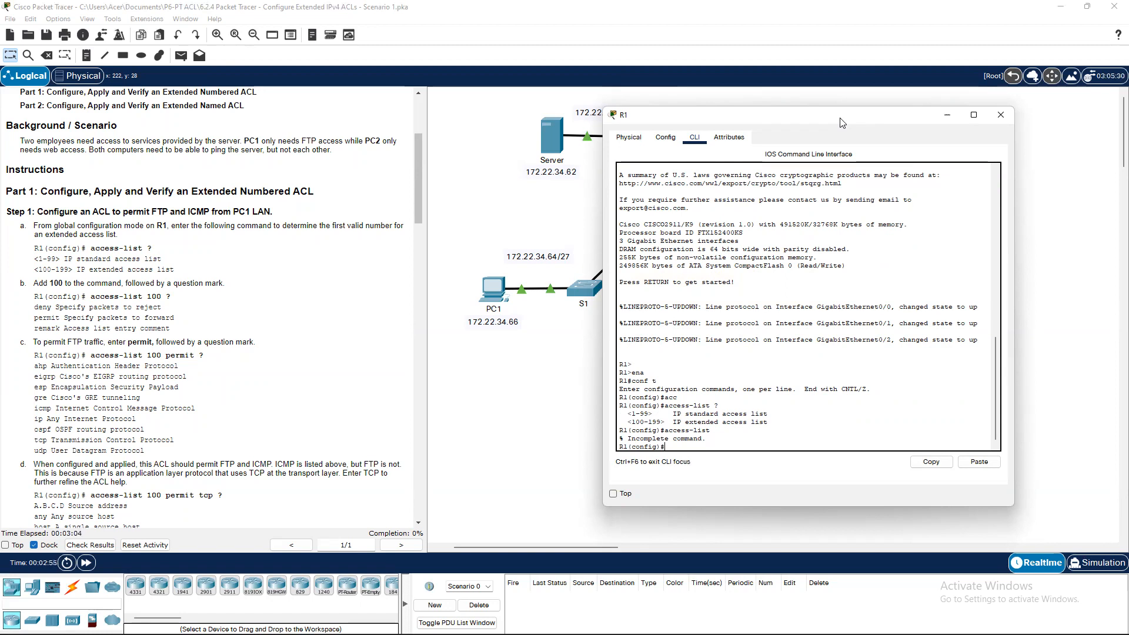
Show access list 100's actions (deny, permit, remark) and the protocols available after permit.
key(Up)
text(100?)
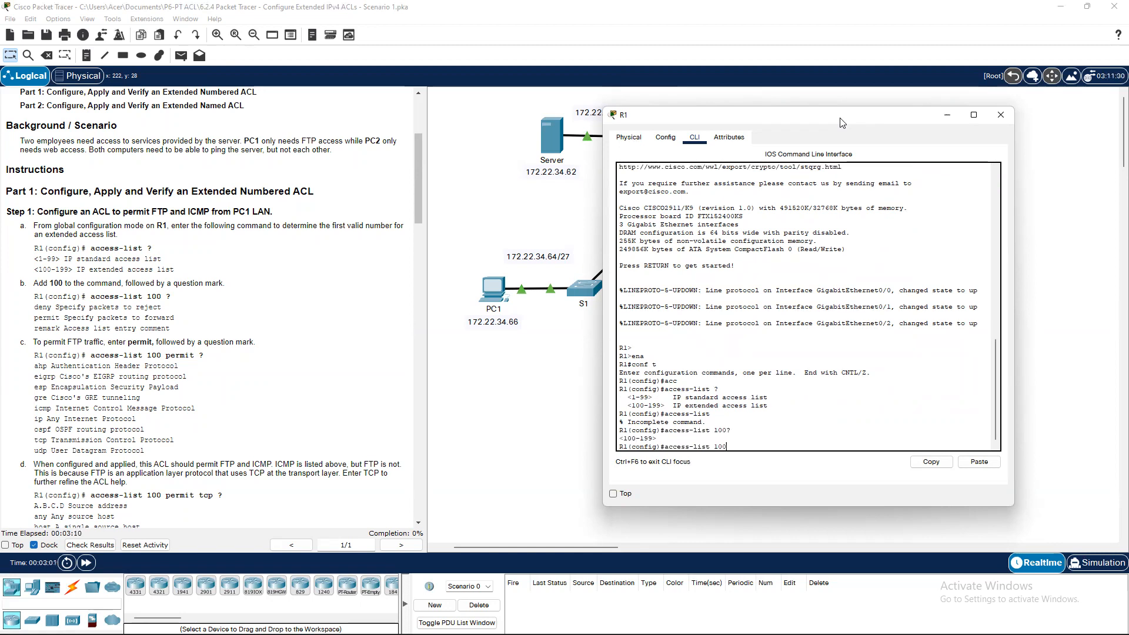
text( ?)
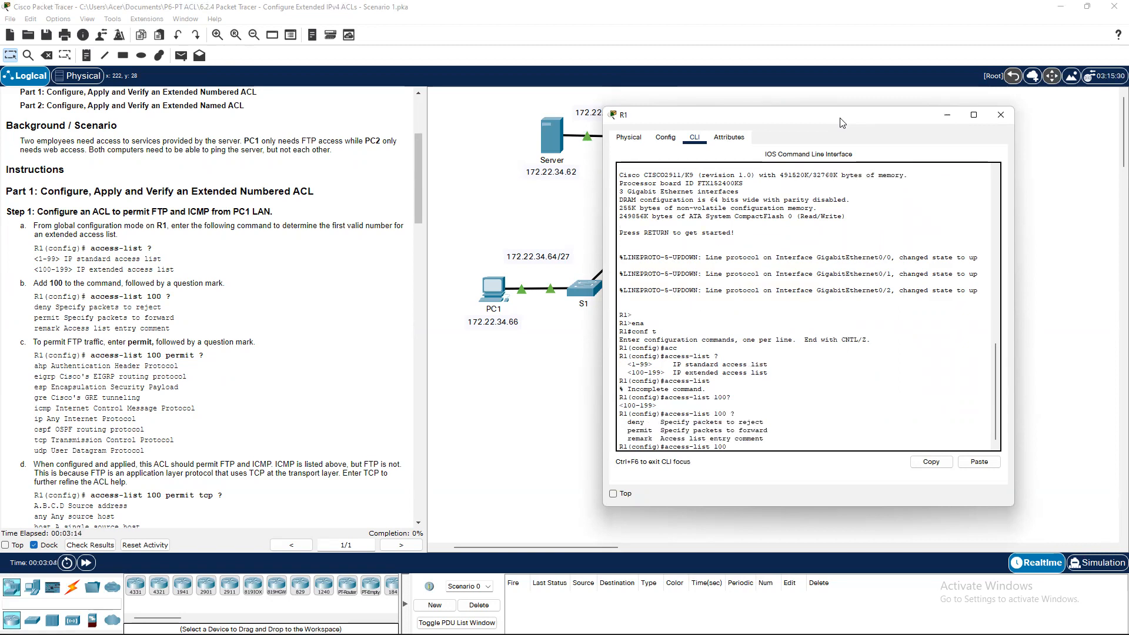
text(permit ?)
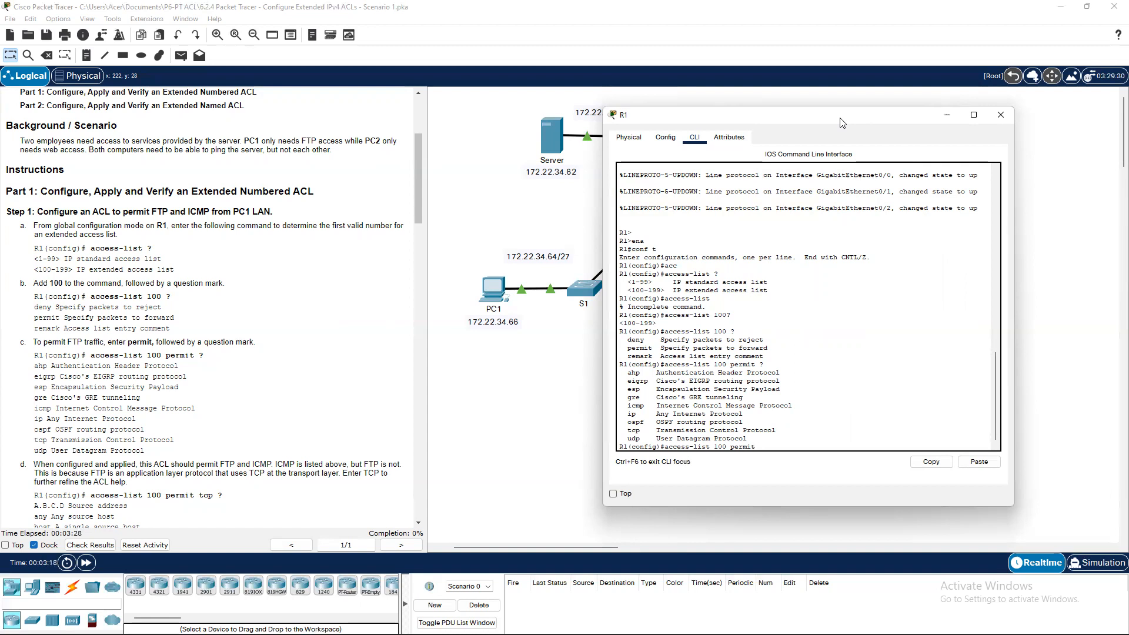
scroll(102, 372, down, 3)
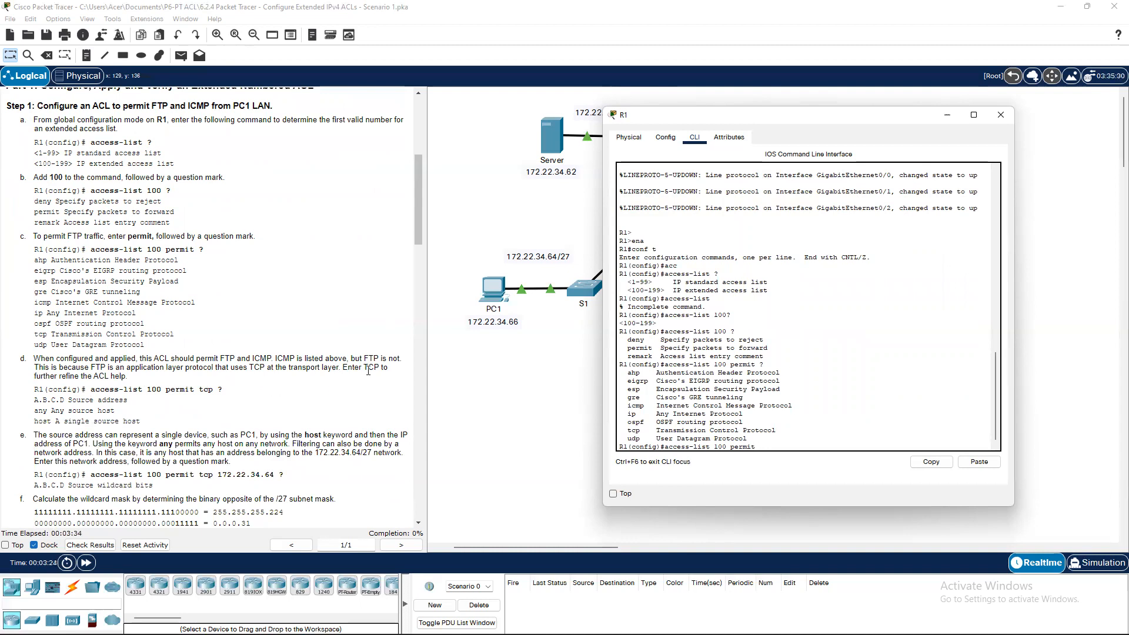
Extend the entry to 'access-list 100 permit tcp' and query the source address options.
text(tcp)
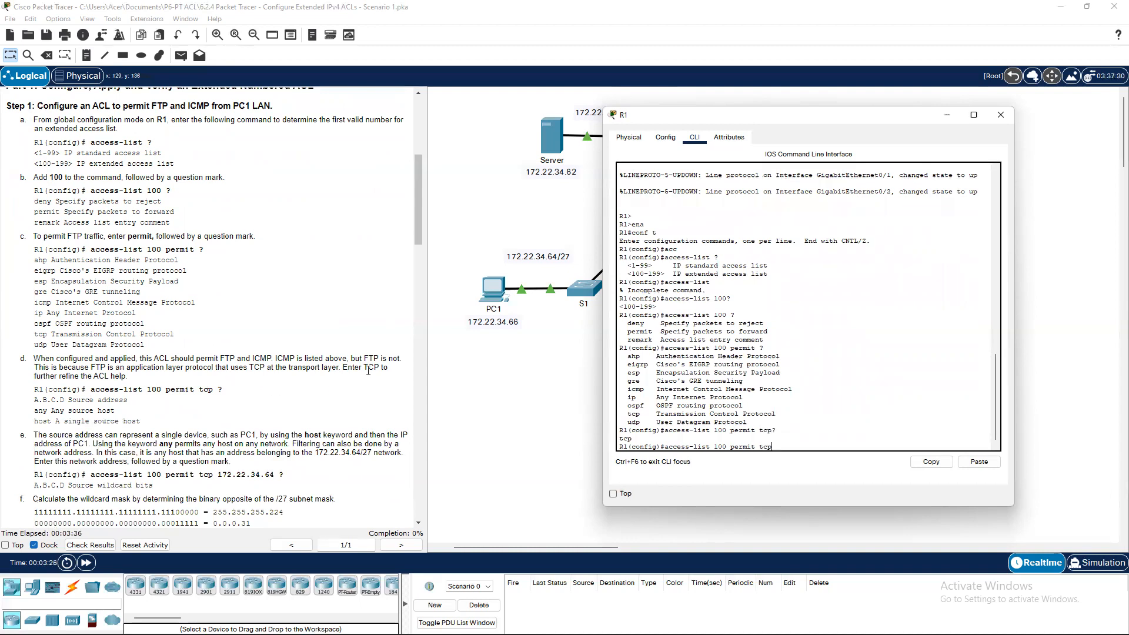
text(?p ?)
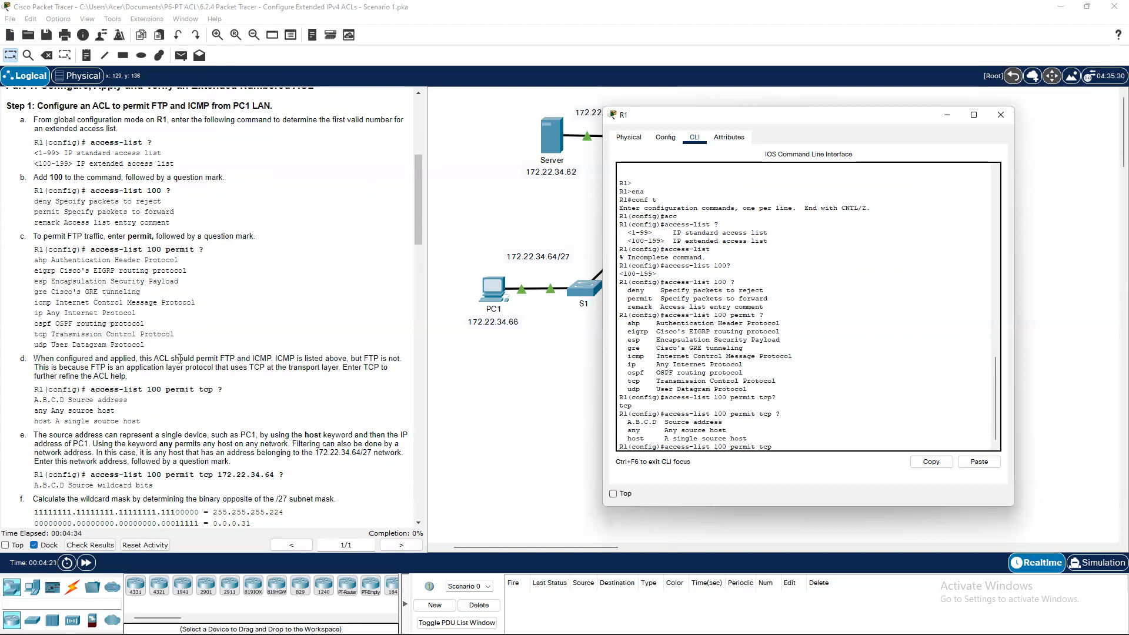
List the tcp rule's source choices (A.B.C.D, any, host) and scroll the instructions to step g.
text(?)
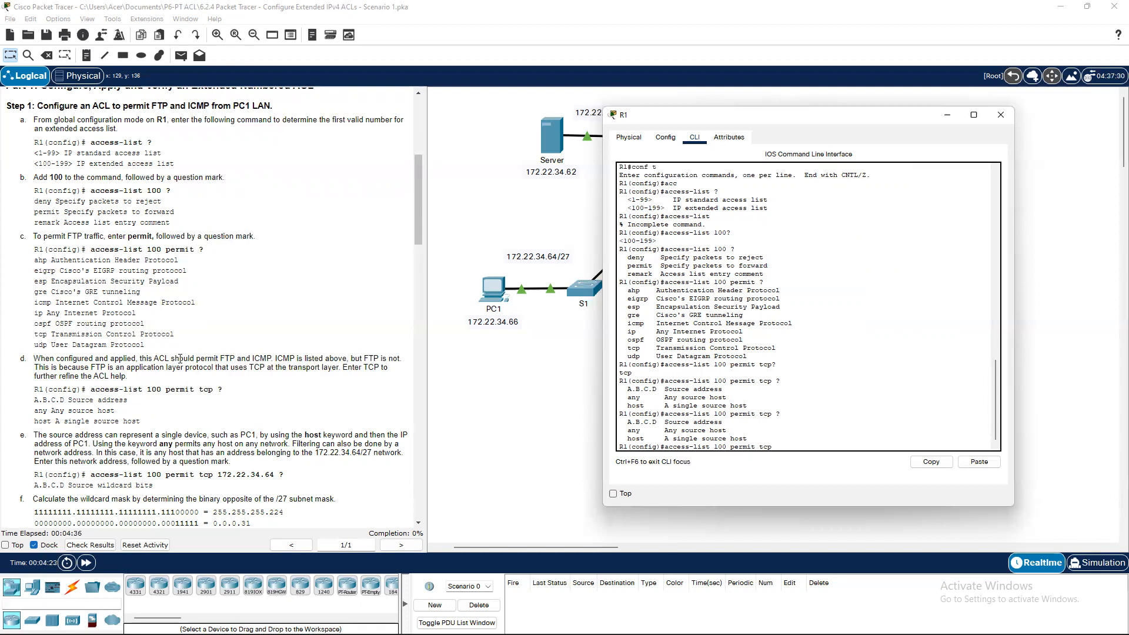
scroll(135, 394, down, 1)
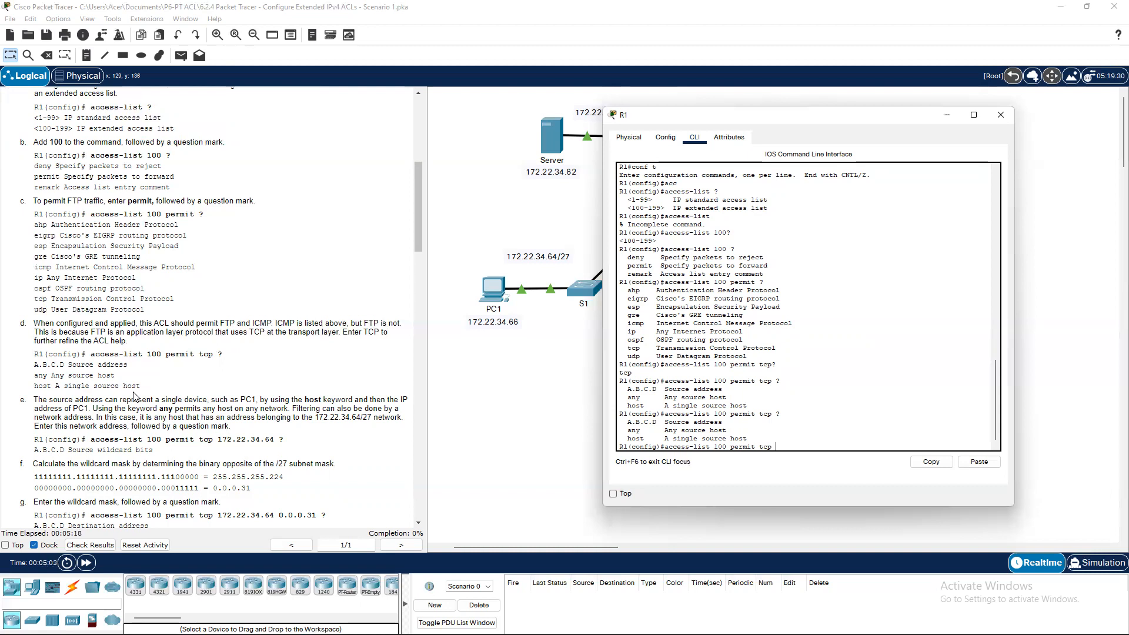
Append source network 172.22.34.64 to the tcp rule and query the source wildcard bits.
text(172.22.34.64 ?)
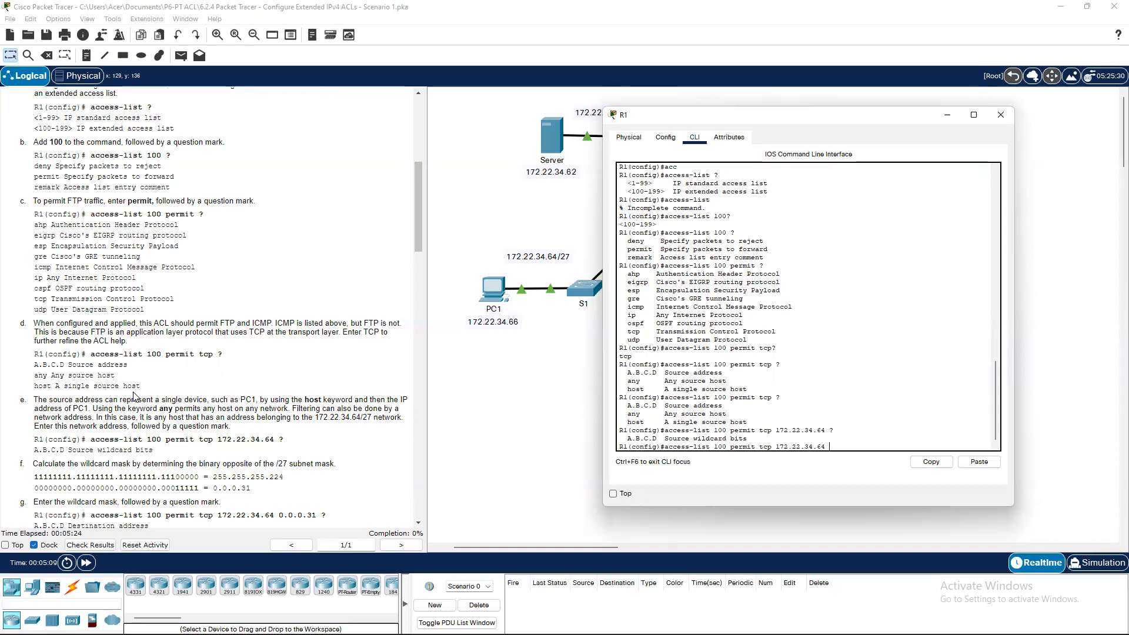
scroll(136, 406, down, 3)
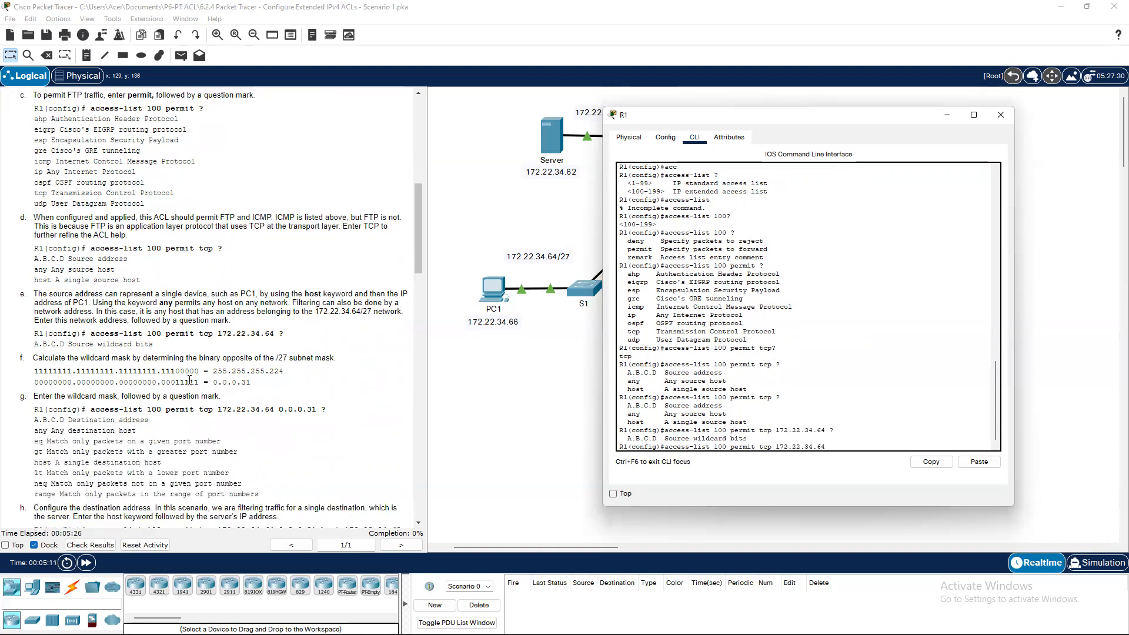
scroll(147, 355, down, 2)
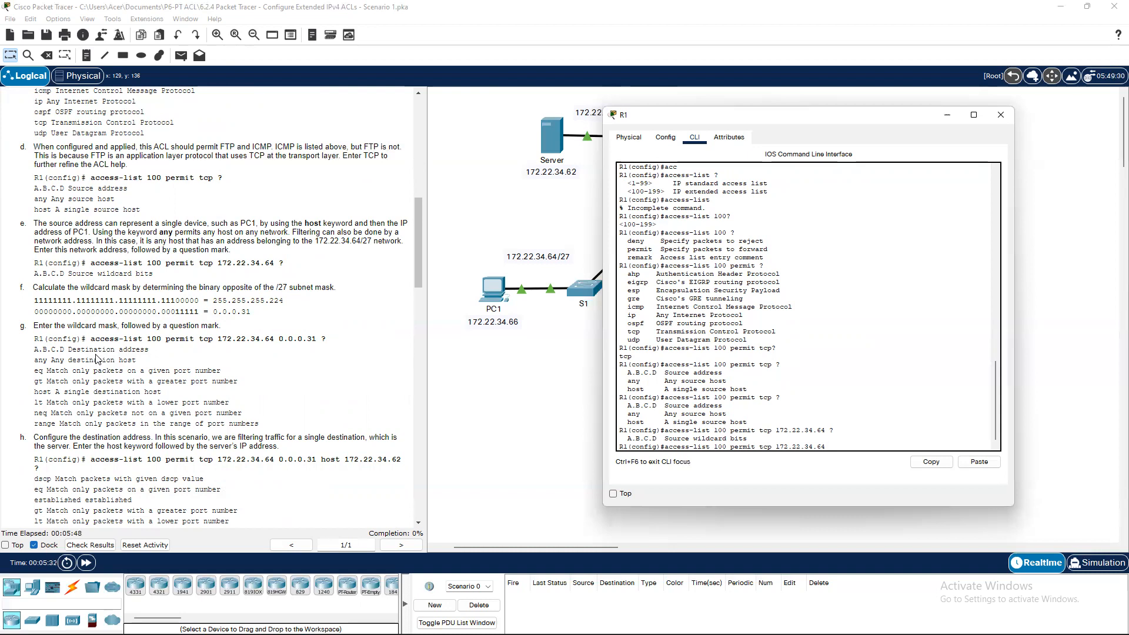
Append wildcard 0.0.0.31 and list destination options such as A.B.C.D, any, host and eq.
text(0.0.0.31 ?)
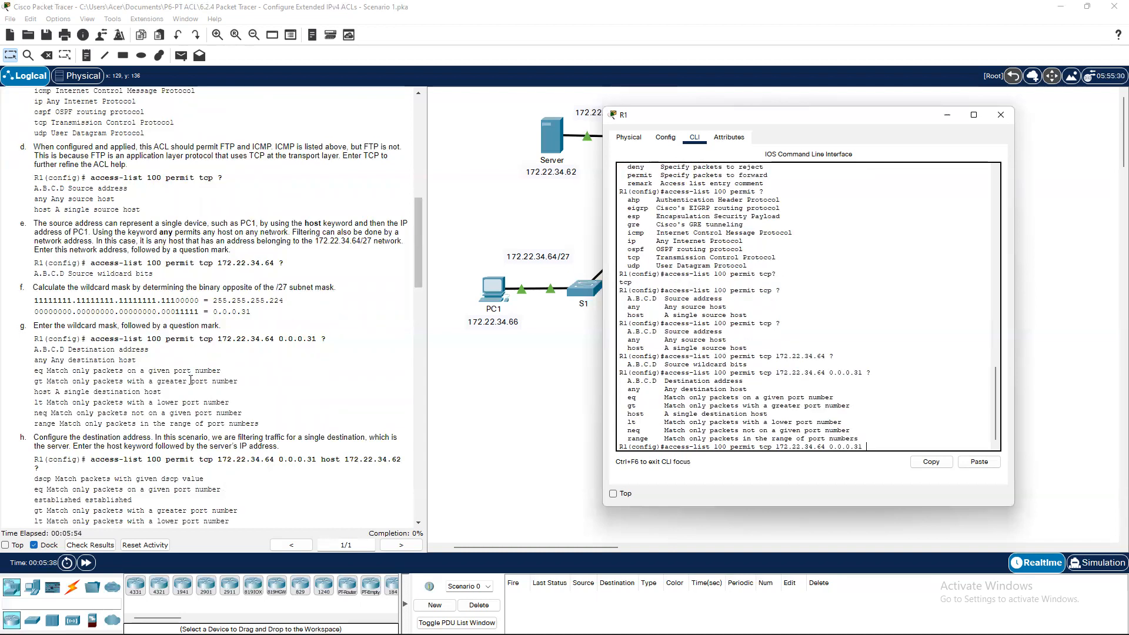
scroll(171, 352, down, 3)
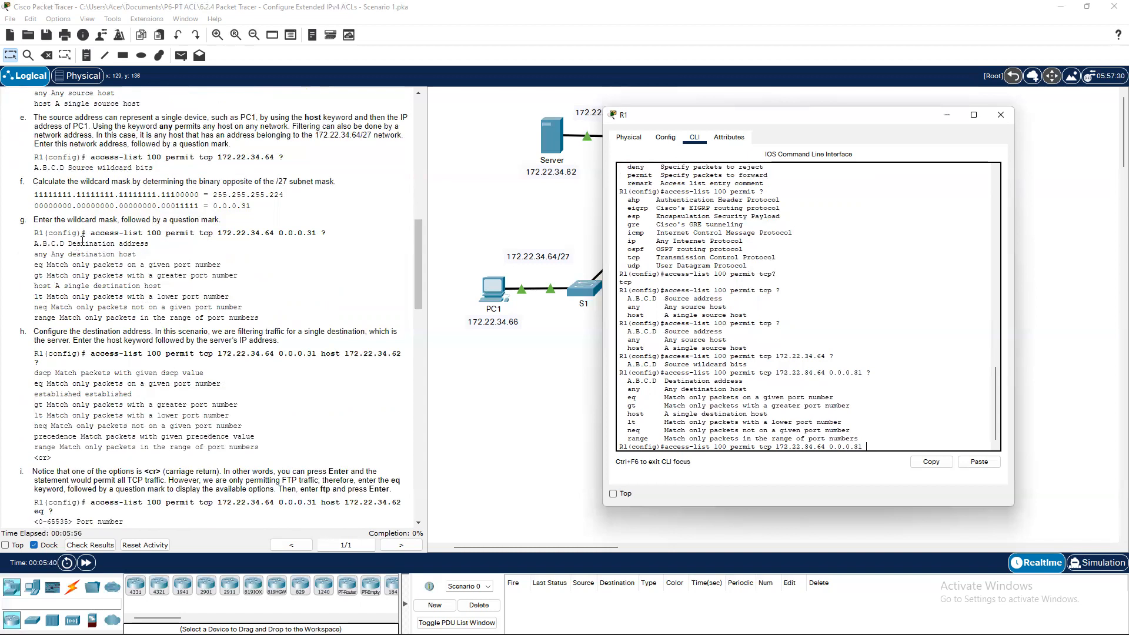
scroll(77, 256, down, 3)
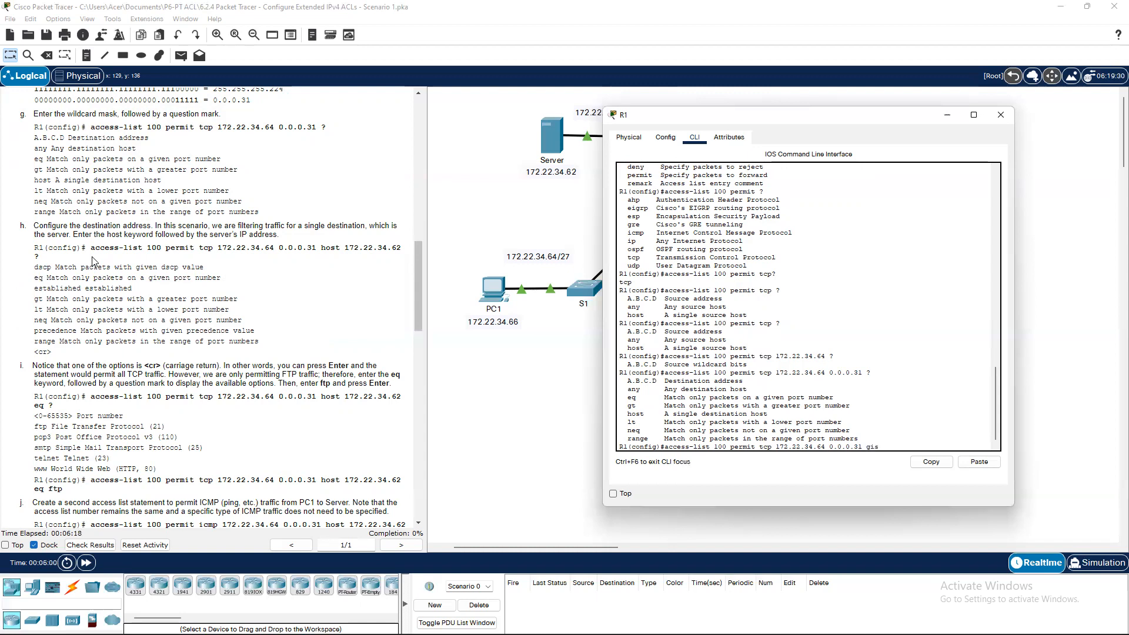
Enter 'access-list 100 permit tcp 172.22.34.64 0.0.0.31 host 172.22.34.62 eq ftp' on R1.
text(gost 172.22.35.62 ?)
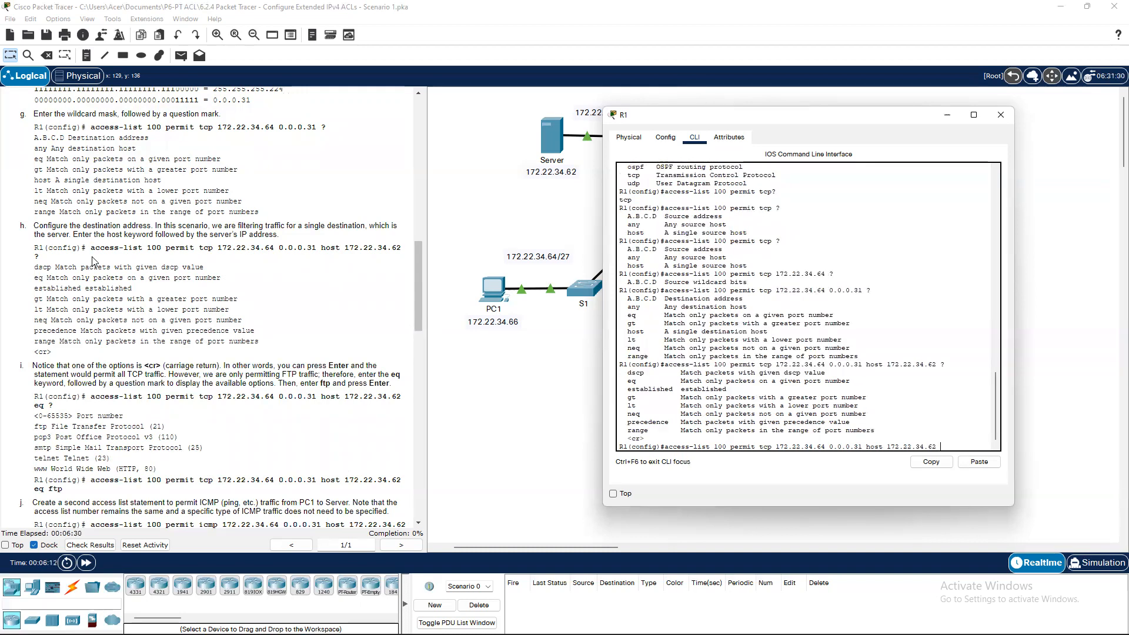
scroll(100, 263, down, 3)
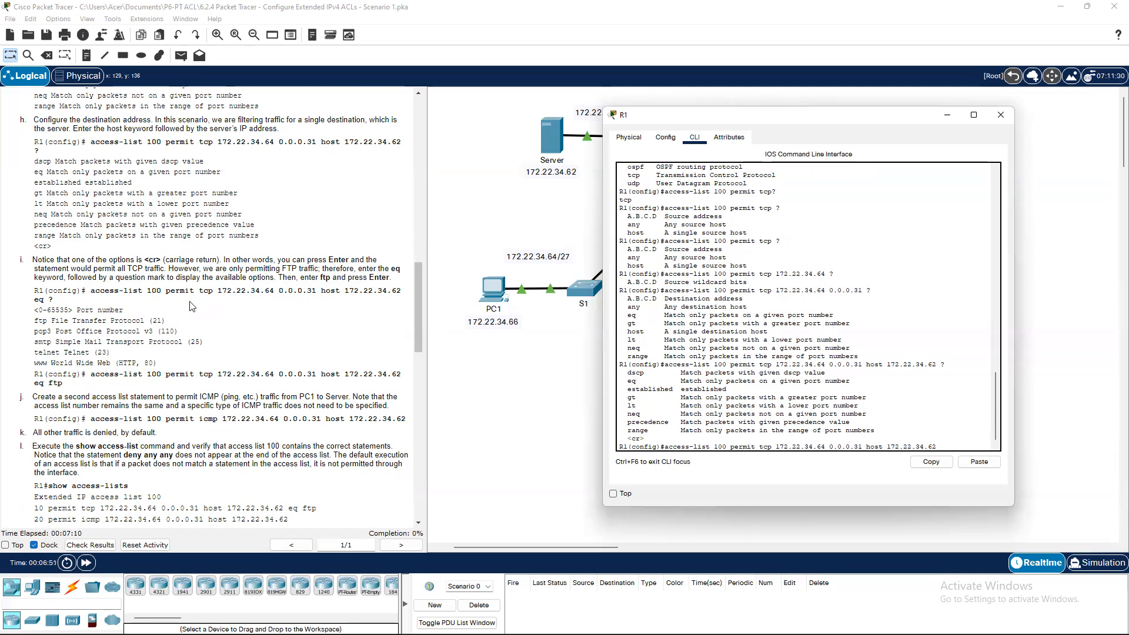
text(eq ?)
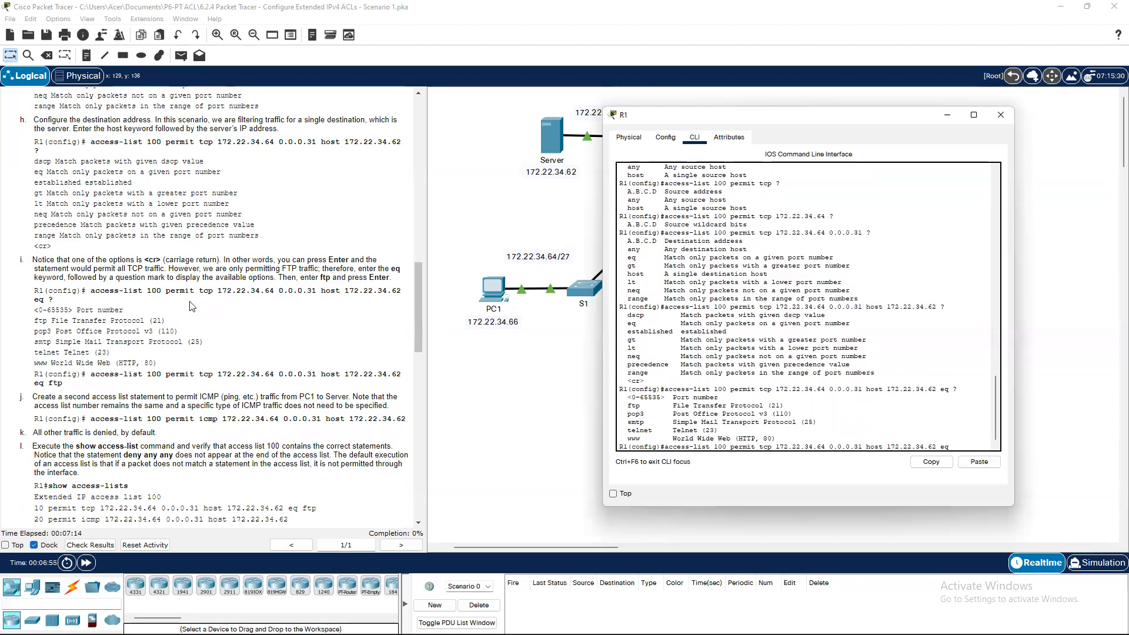
text(?)
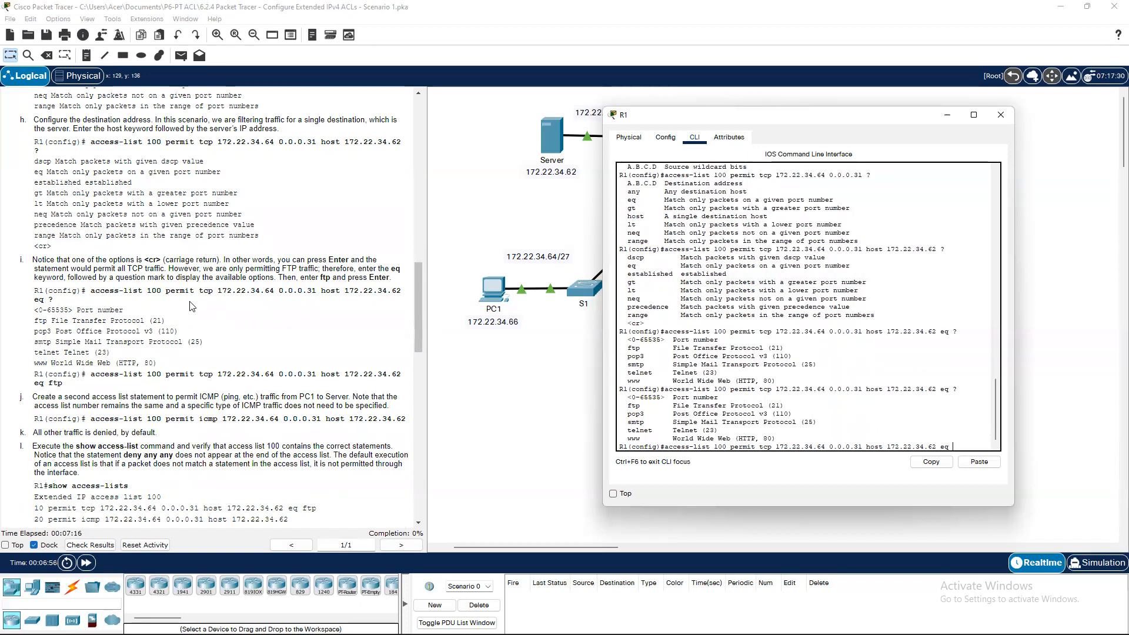
text(ftp)
key(Return)
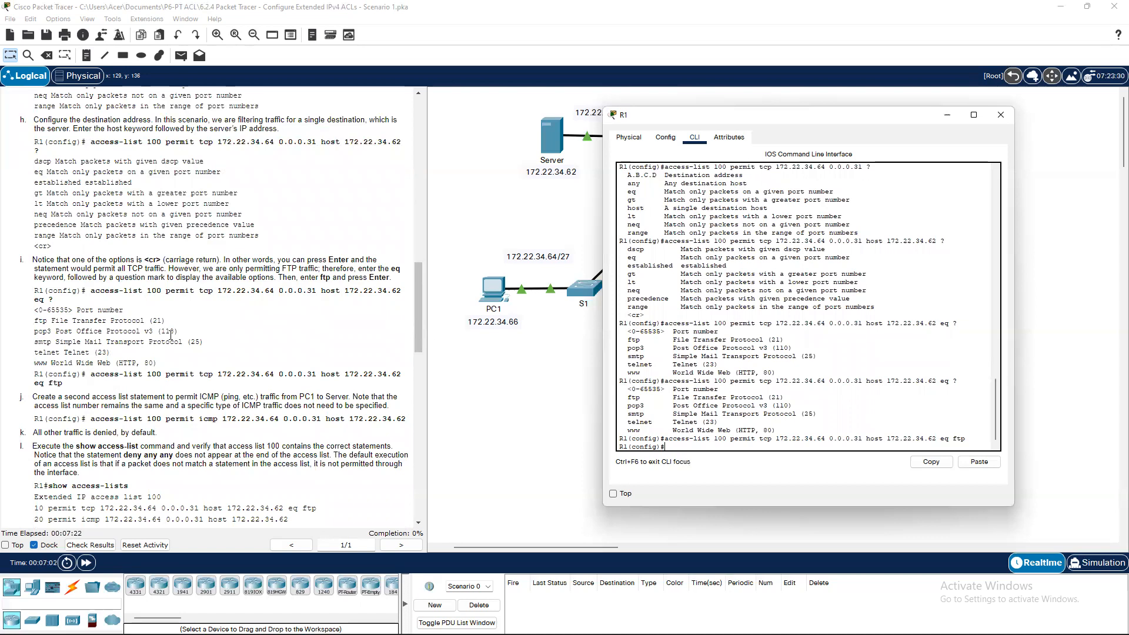
scroll(103, 406, down, 3)
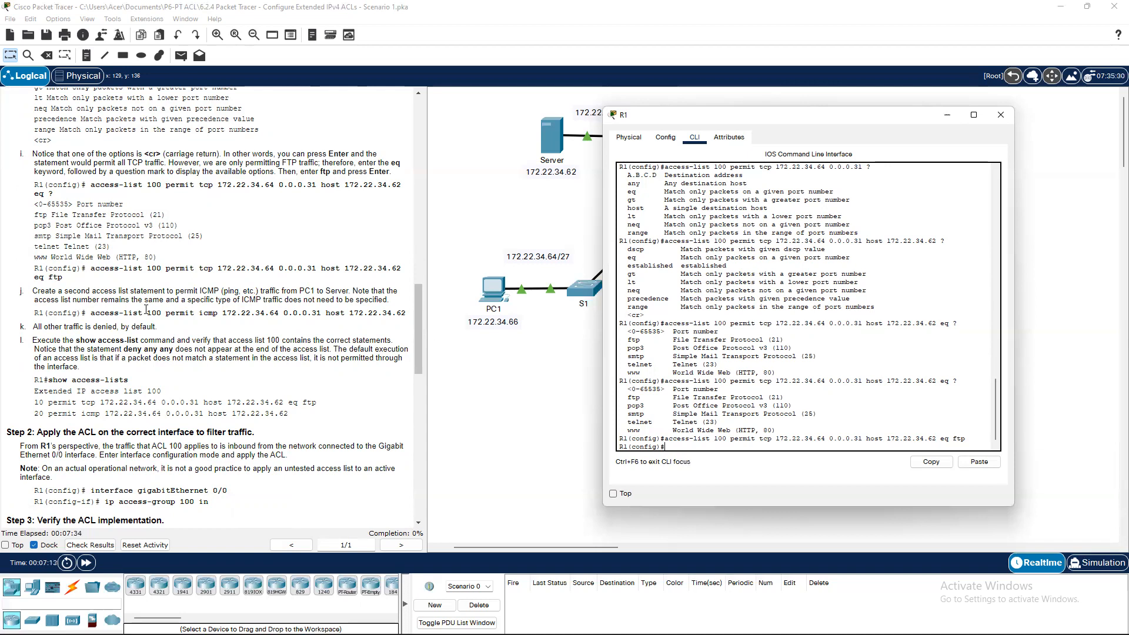
Enter 'access-list 100 permit icmp 172.22.34.64 0.0.0.31 host 172.22.34.62' on R1.
text(ac)
key(Tab)
text(pe)
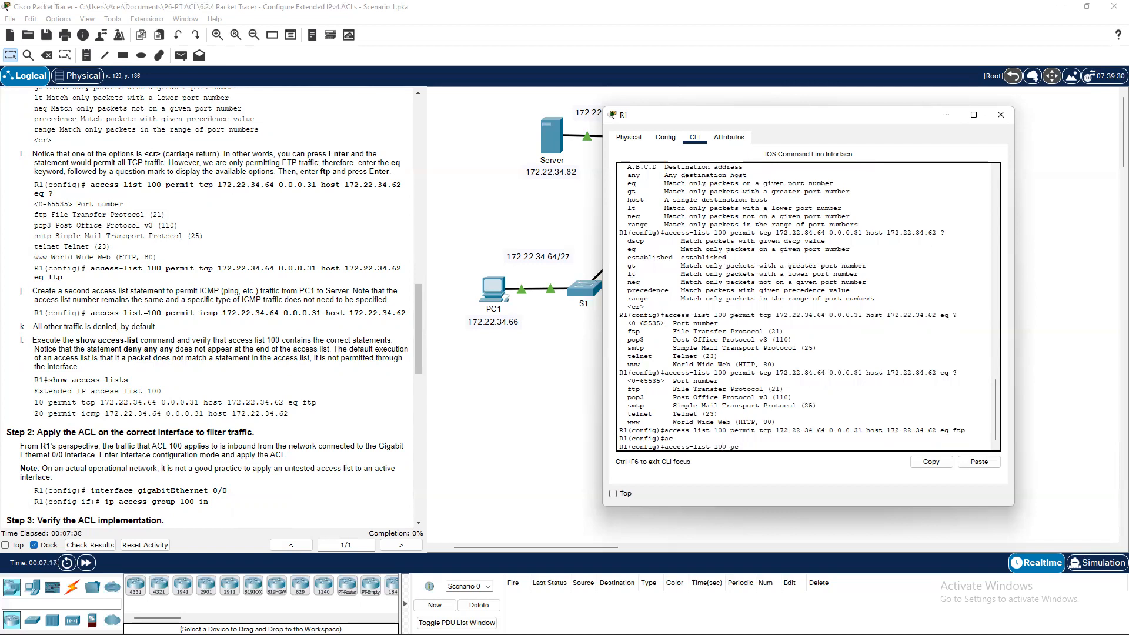
key(Tab)
text(icmp)
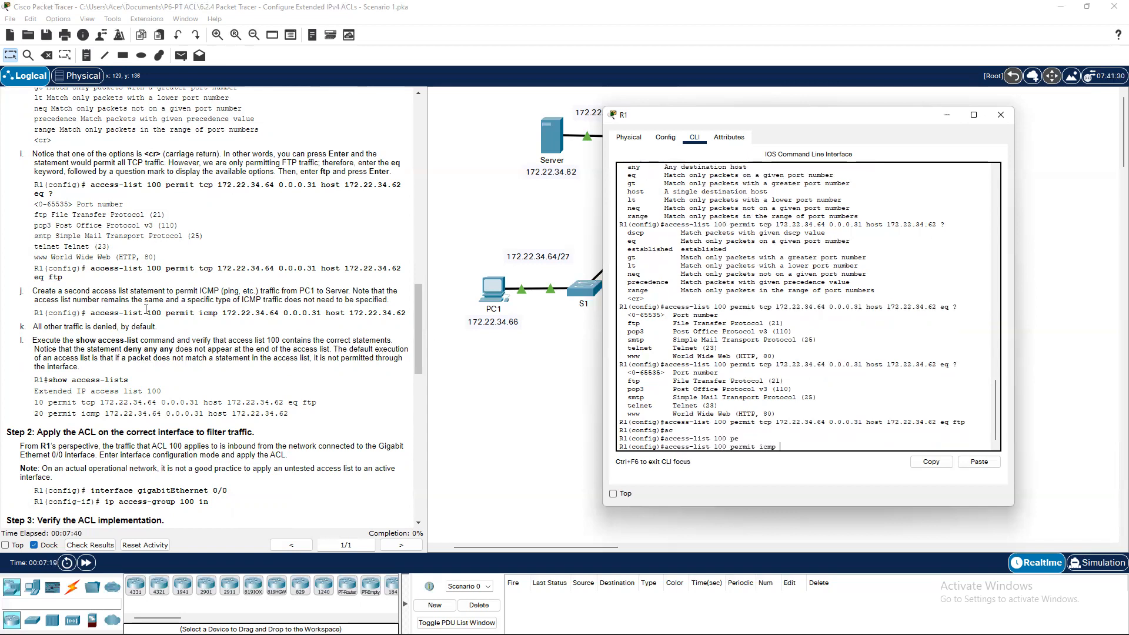
text( 172.22.34.53 0.0.0.41 host 172.22.34.62)
key(Return)
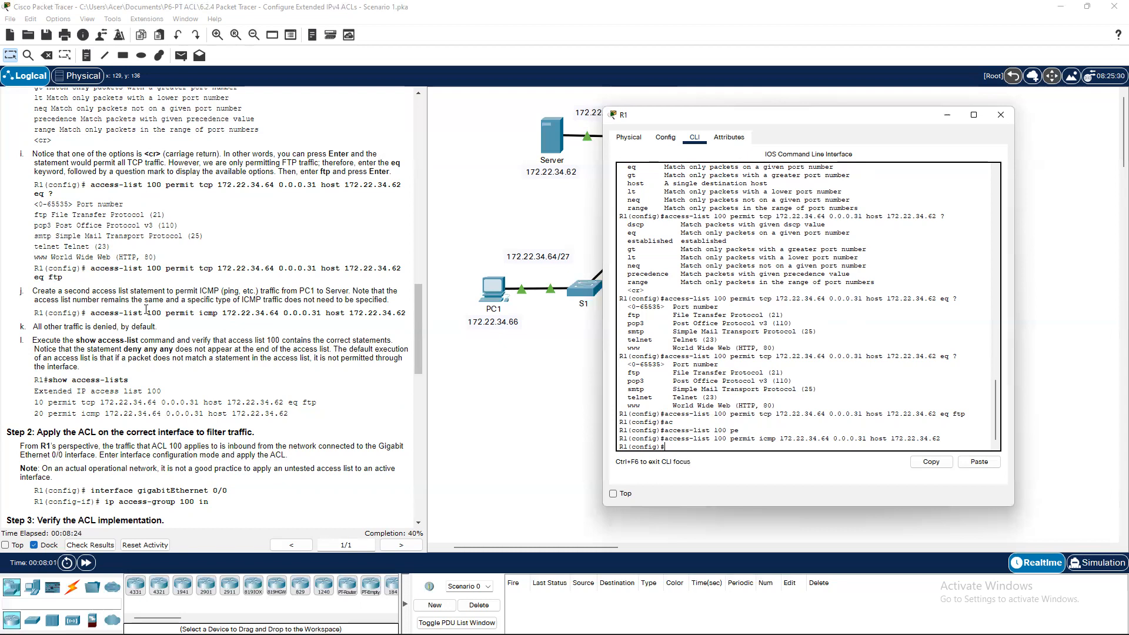
Leave R1's global configuration mode with exit.
text(show ac)
key(Tab)
text(e)
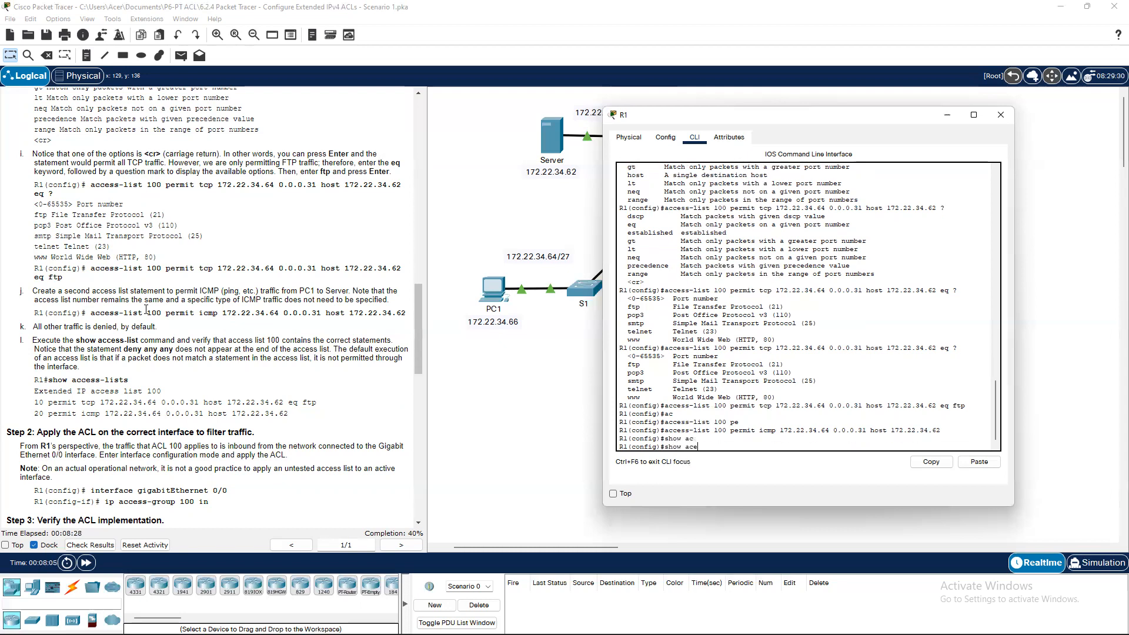
key(BackSpace)
key(BackSpace)
key(BackSpace)
key(BackSpace)
key(BackSpace)
key(BackSpace)
key(BackSpace)
key(BackSpace)
text(xe)
key(BackSpace)
text(exit)
key(Return)
Run 'show access-lists' on R1, showing ACL 100's FTP and ICMP permit entries.
text(sh)
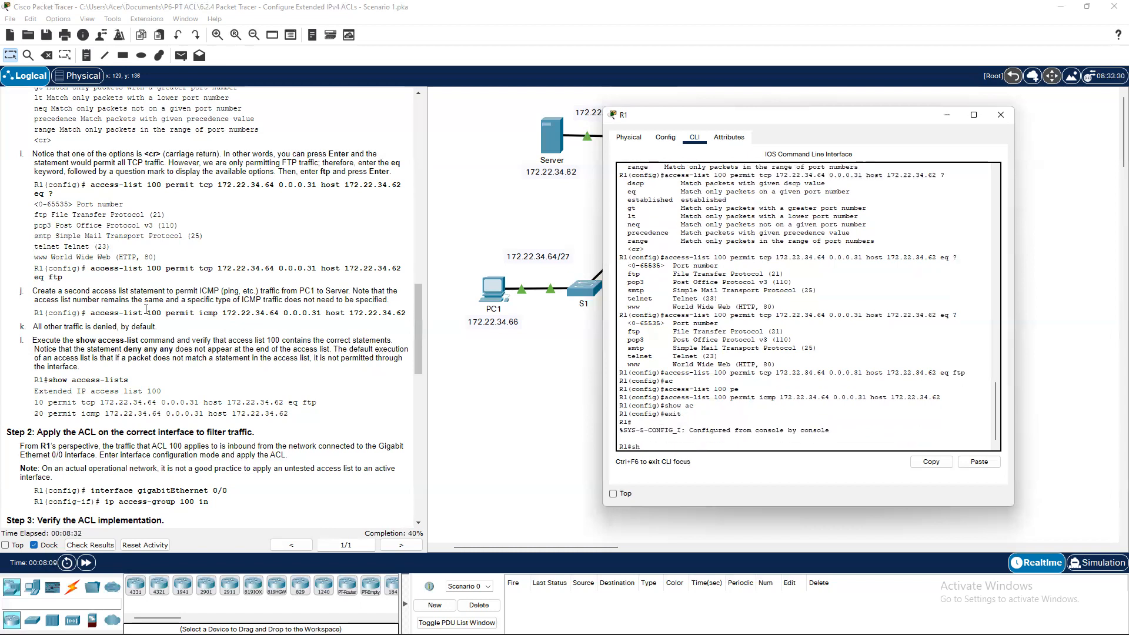
key(Tab)
text(ac)
key(Tab)
key(Return)
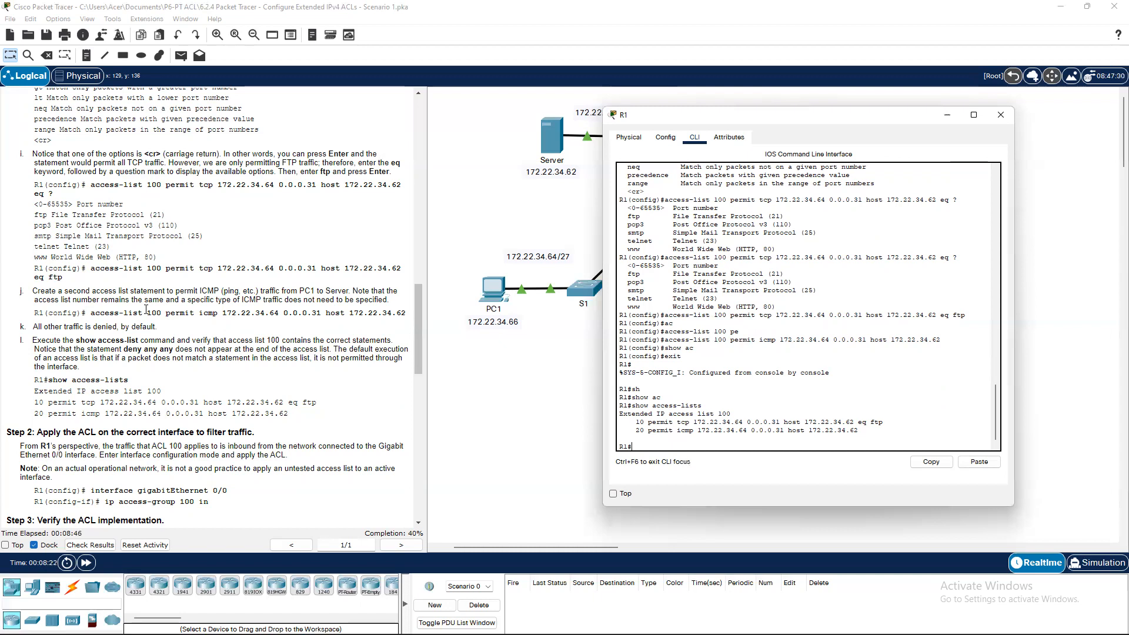
scroll(199, 374, down, 3)
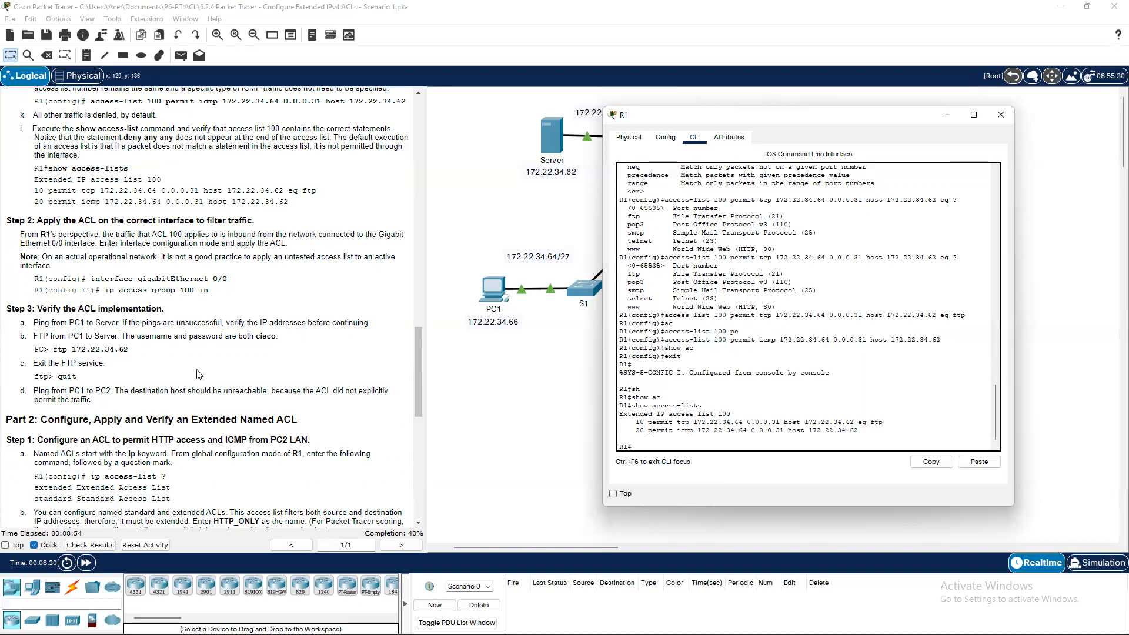
On R1's GigabitEthernet 0/0, enter 'ip access-group 100 in' from configuration mode.
text(conf t)
key(Return)
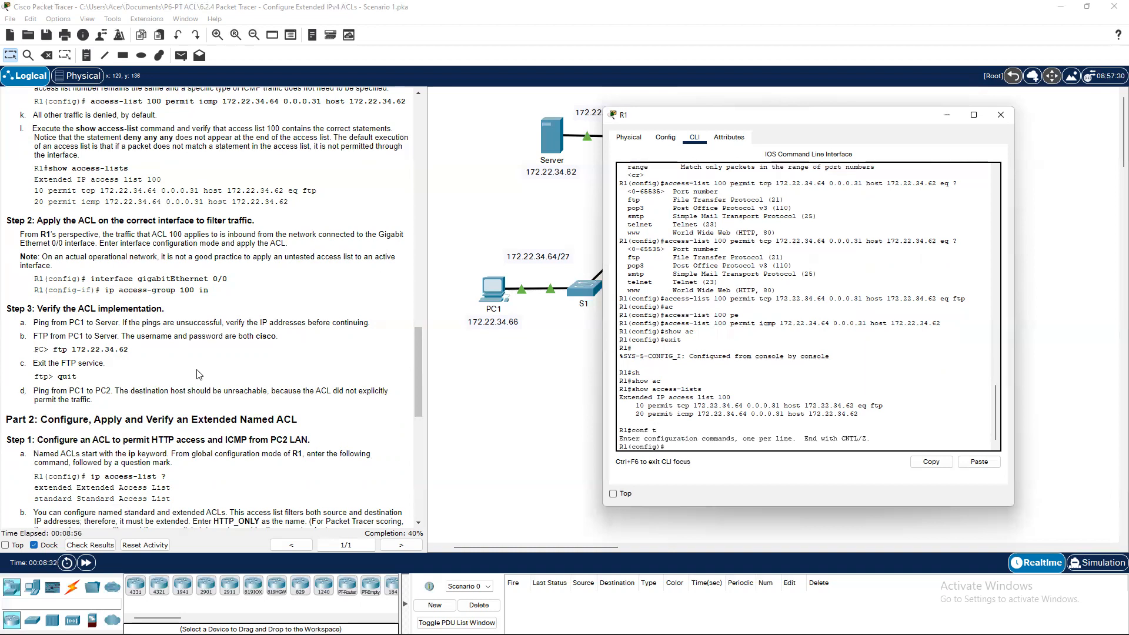
text(inter)
key(Tab)
text(g)
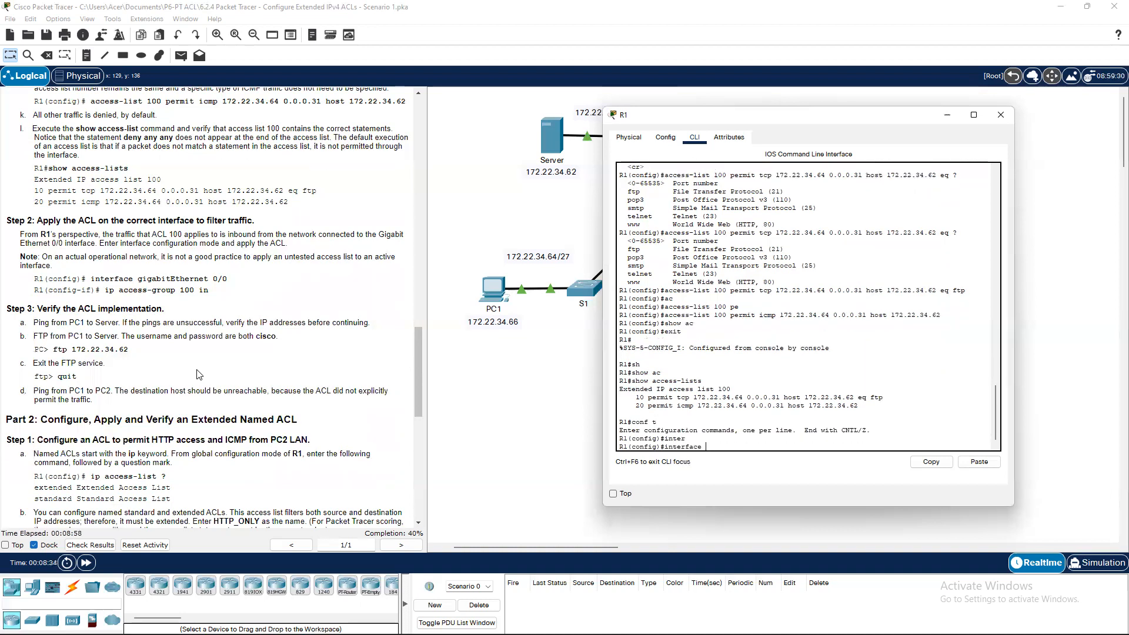
key(Tab)
text(0/0)
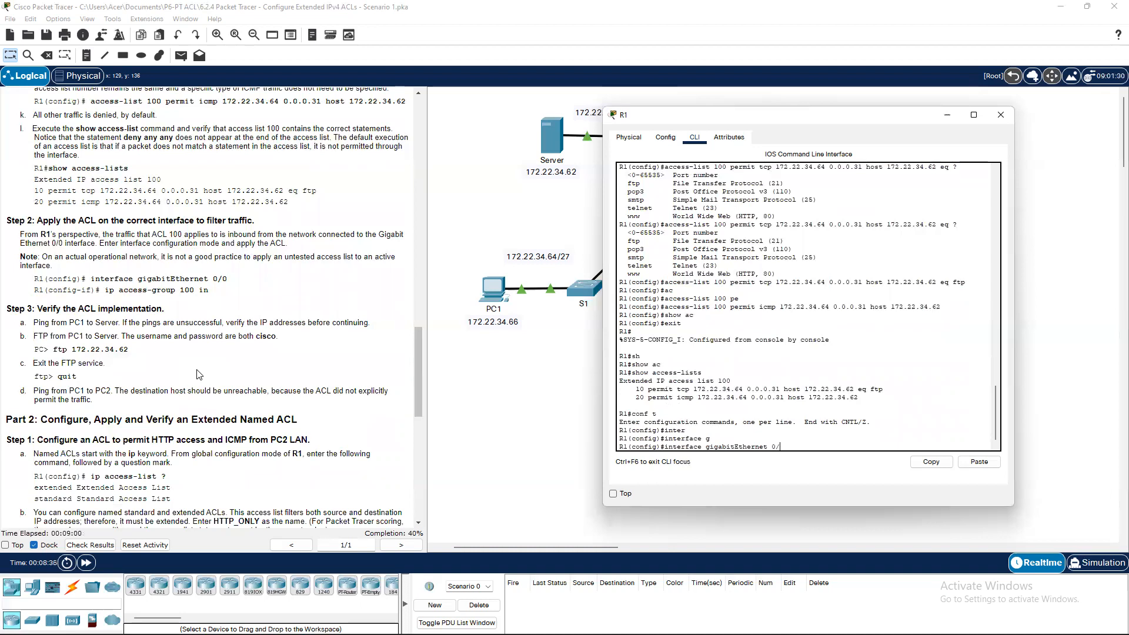
key(Return)
text(ip ac)
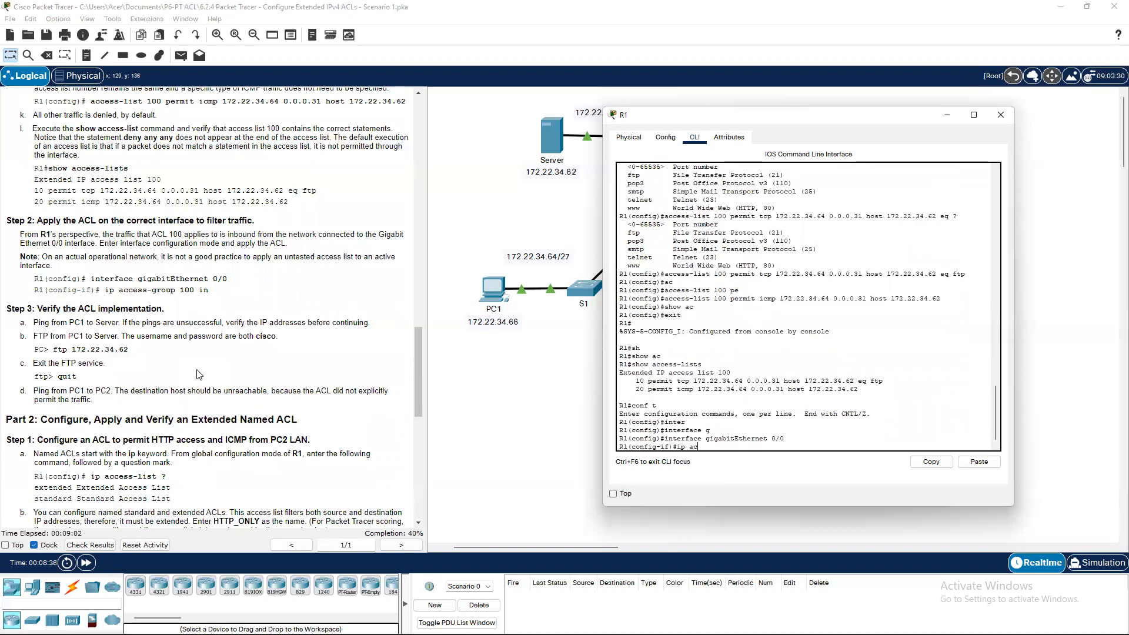
key(Tab)
text(100)
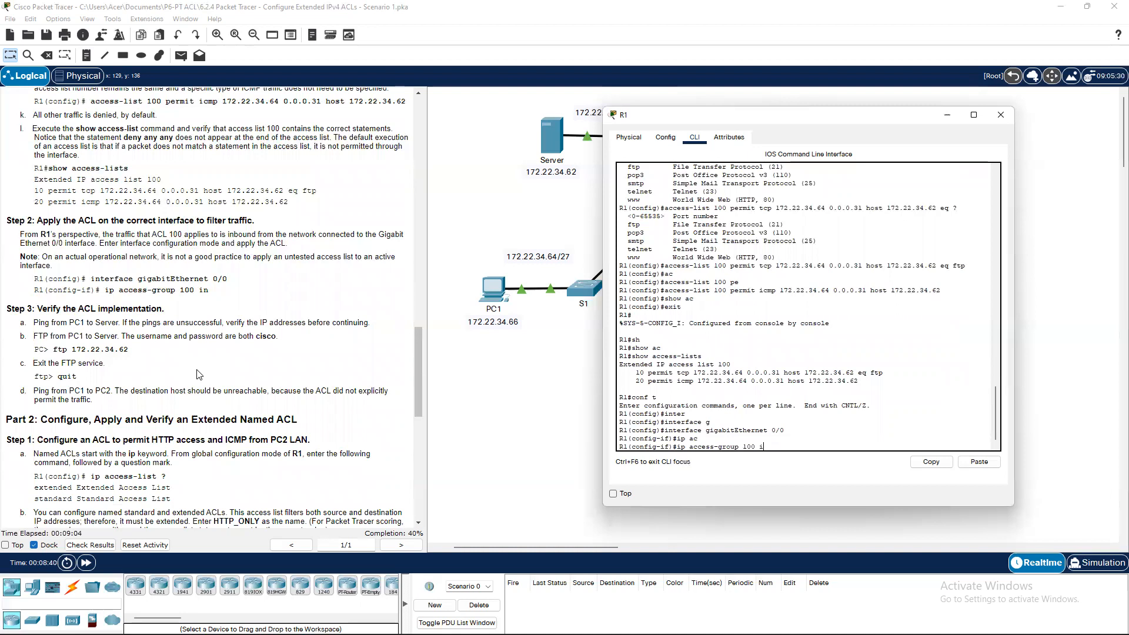
text( in)
key(Return)
key(Return)
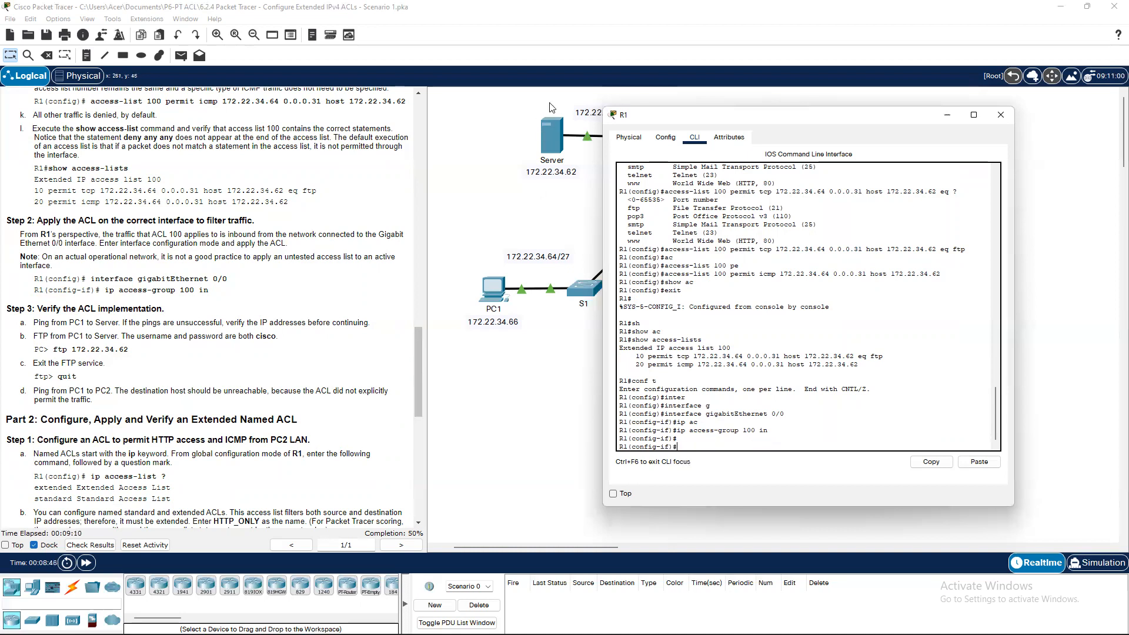
Open PC1's Desktop Command Prompt and move its window aside to reveal the topology.
click(103, 334)
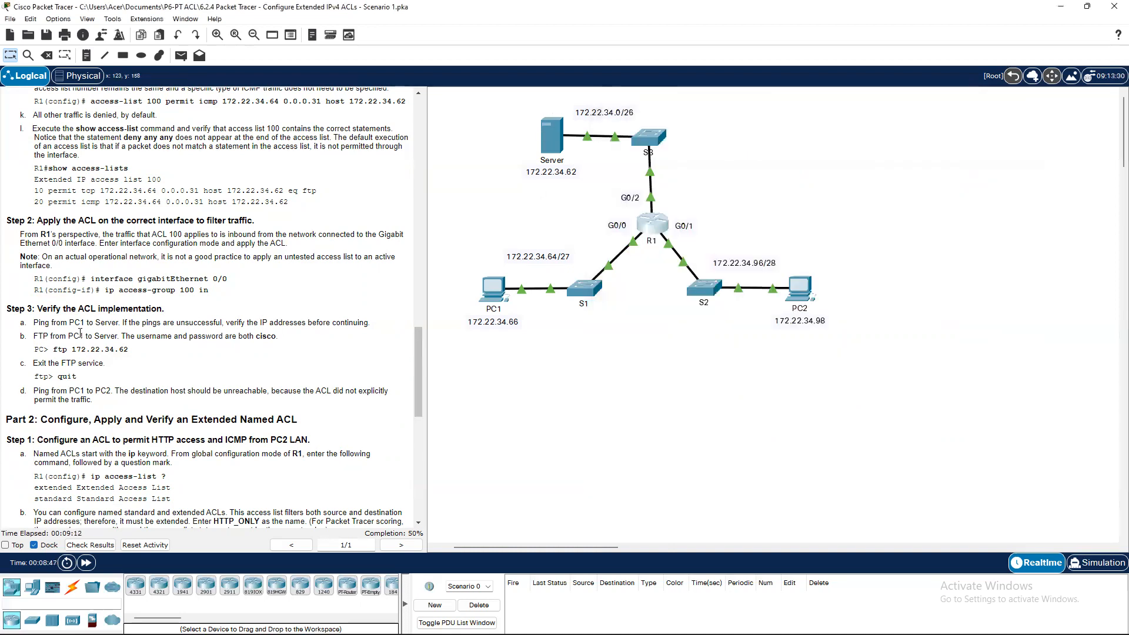
click(491, 288)
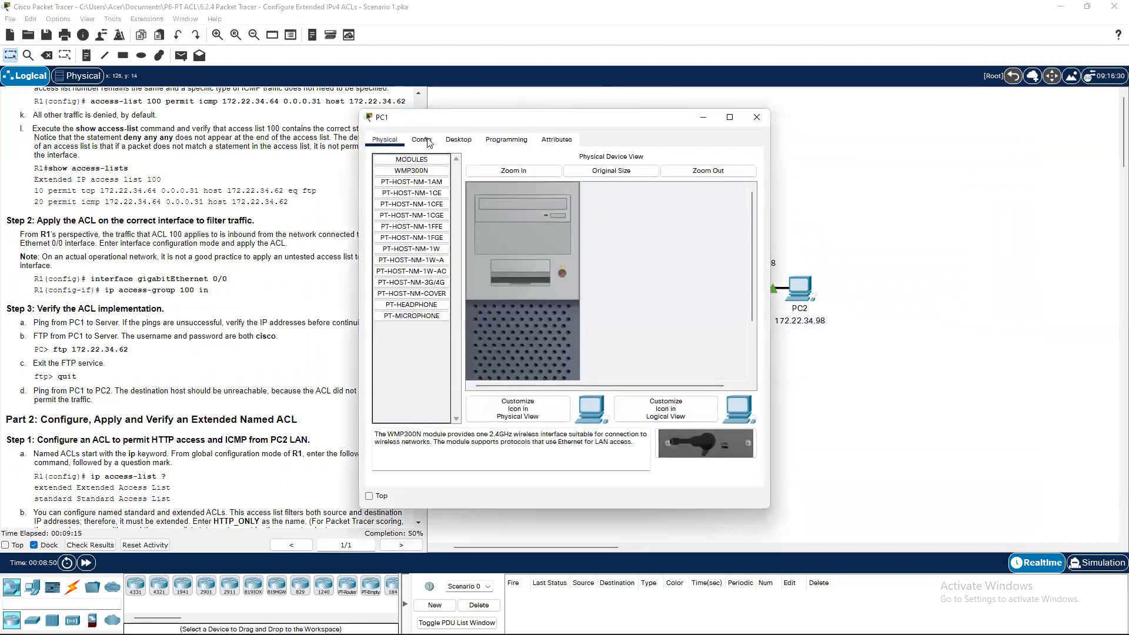
click(458, 139)
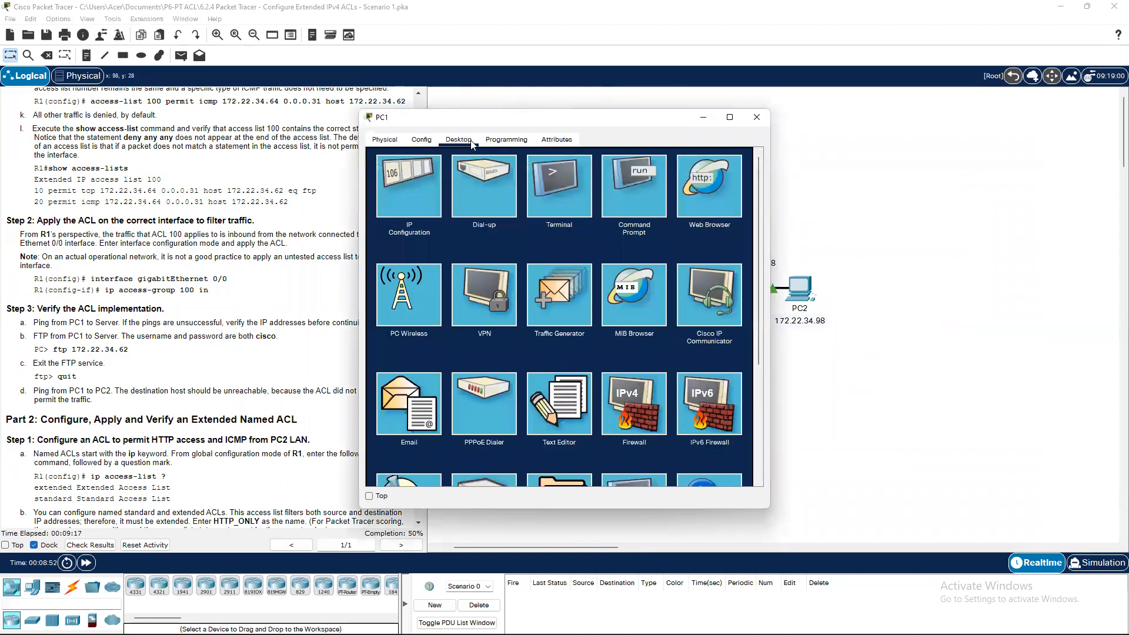
click(604, 173)
drag(608, 120, 809, 125)
scroll(236, 257, up, 15)
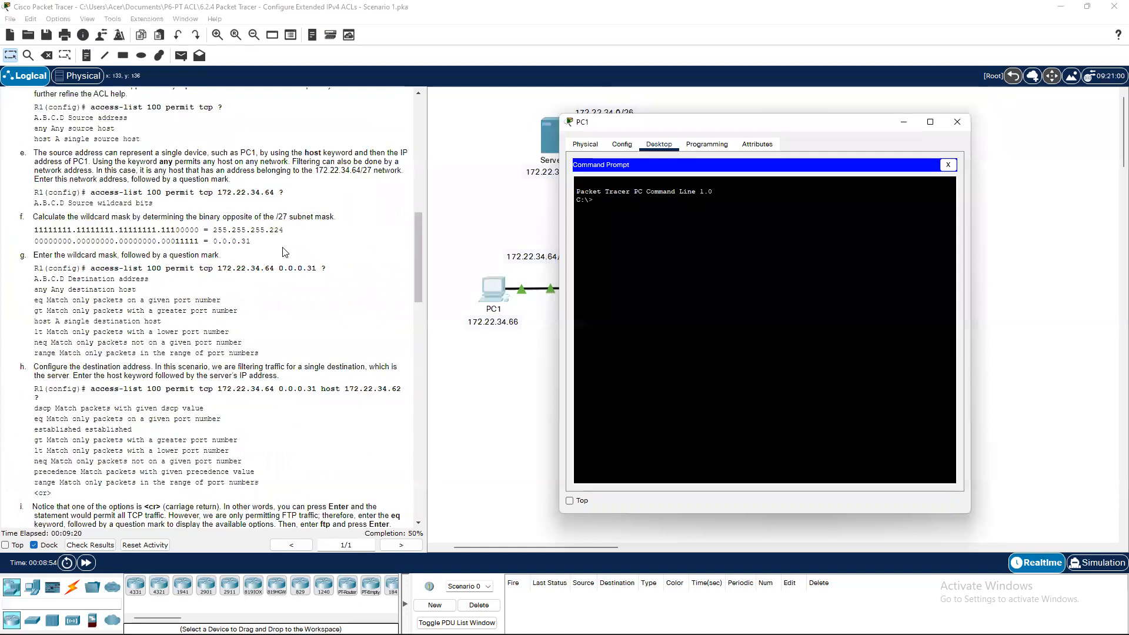
scroll(235, 257, down, 15)
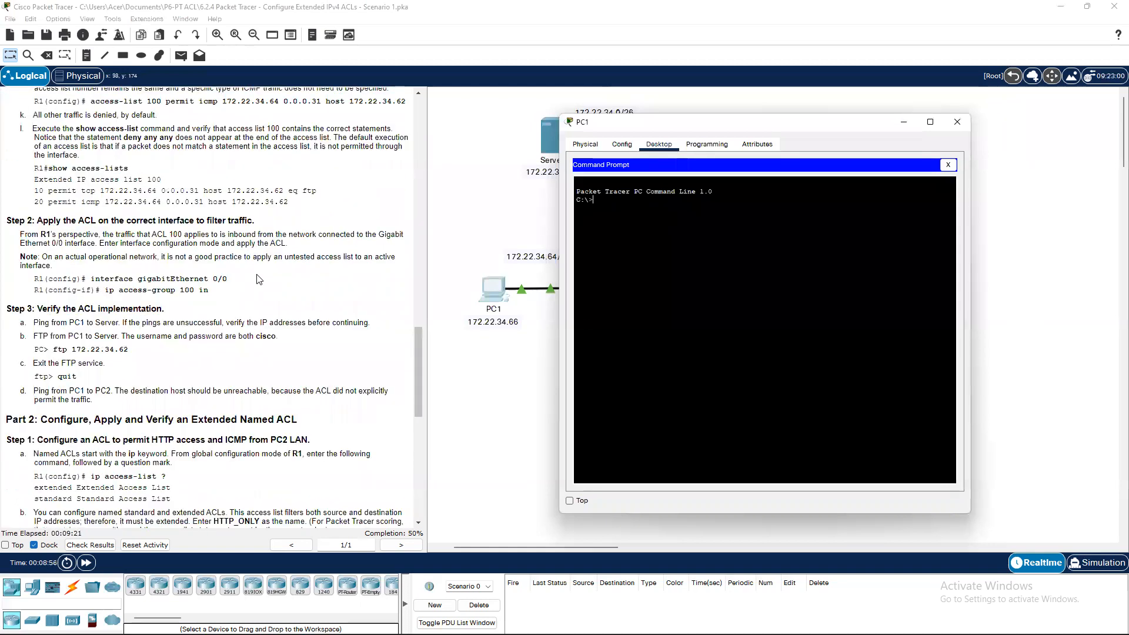
scroll(259, 279, down, 3)
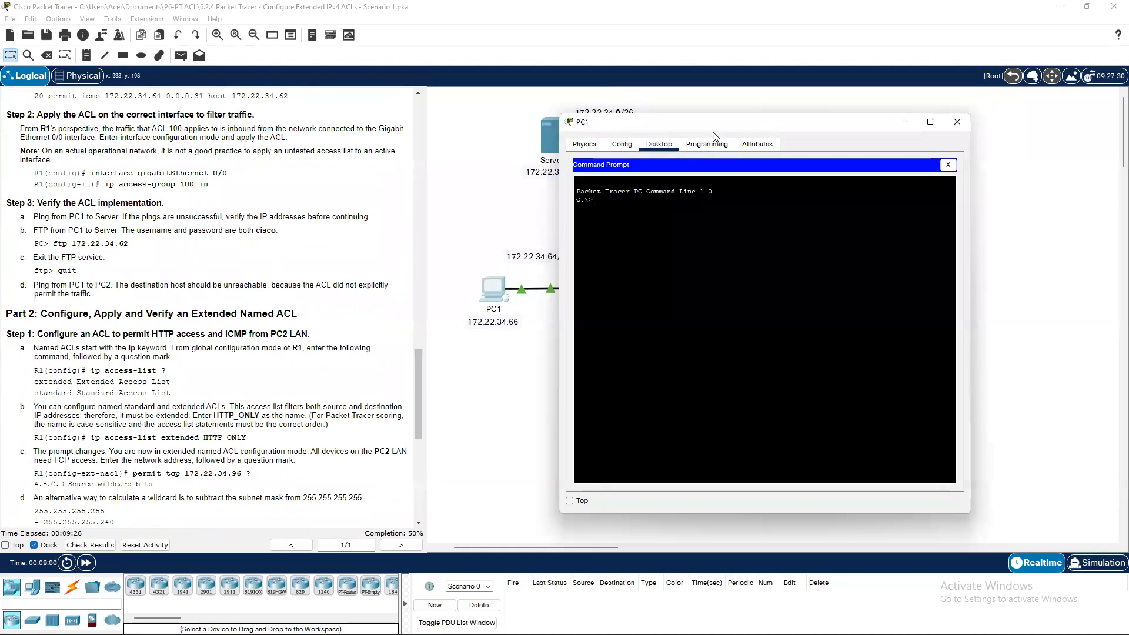
drag(765, 135, 923, 139)
Ping the server at 172.22.34.62 from PC1, receiving 3 of 4 replies.
text(piu)
text(ng 172,)
key(BackSpace)
text(.22.)
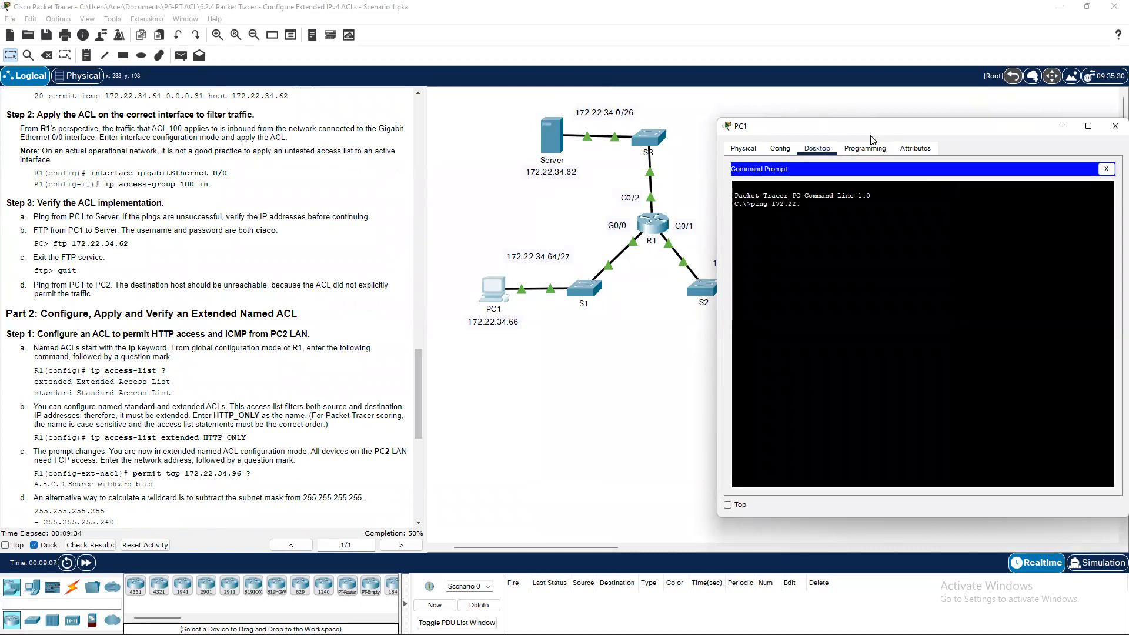
text(34.62)
key(Return)
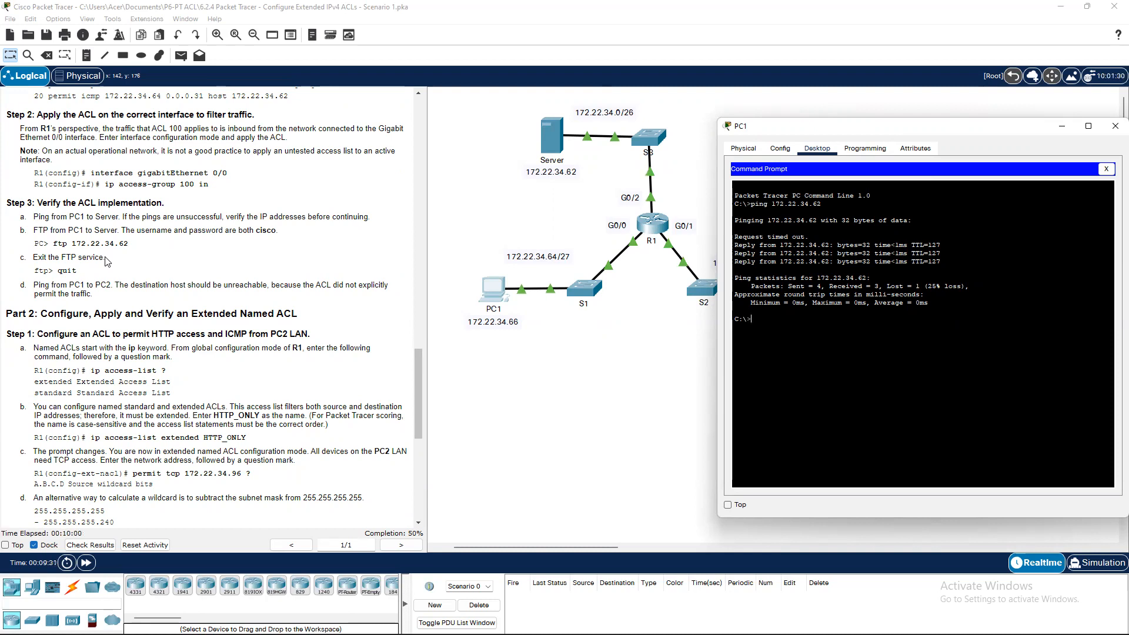
Reopen PC1's window, trying its Config tab, and dismiss the locked-interface warning.
click(1062, 126)
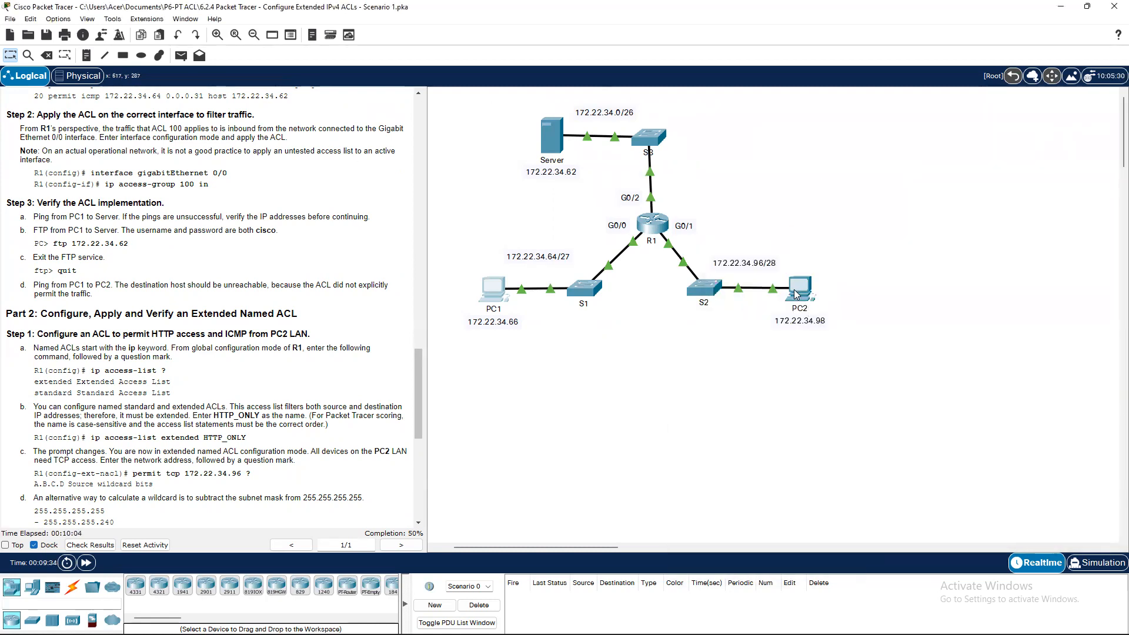
mouse_move(795, 294)
click(493, 290)
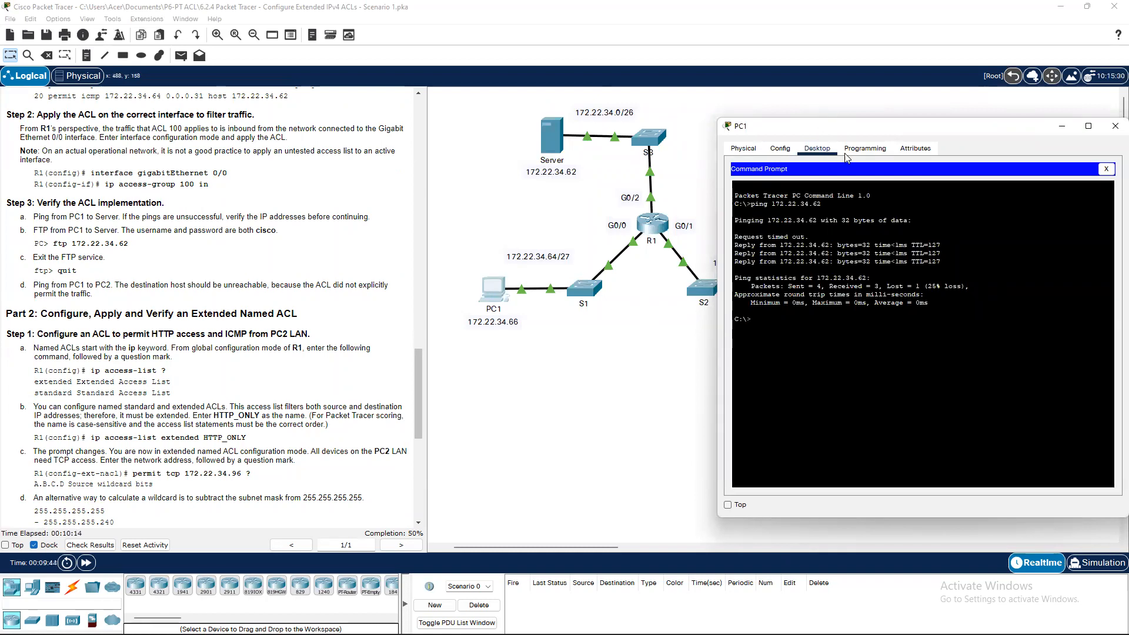
click(780, 148)
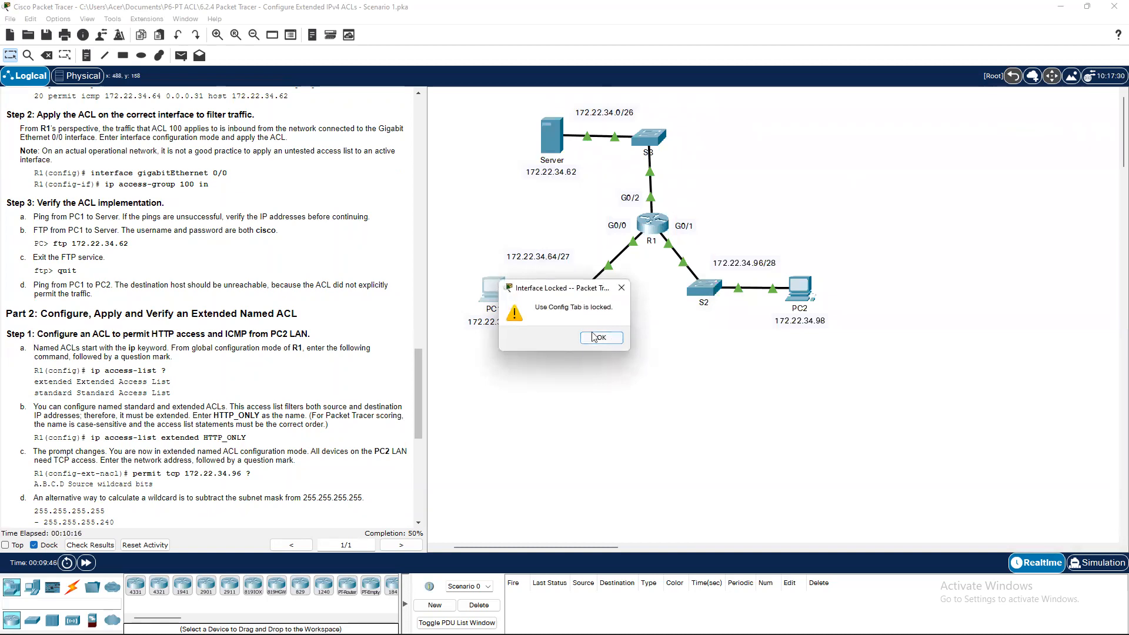
click(600, 337)
On PC1's Desktop, close the Command Prompt and open then close the TFTP service pane.
click(493, 291)
click(817, 148)
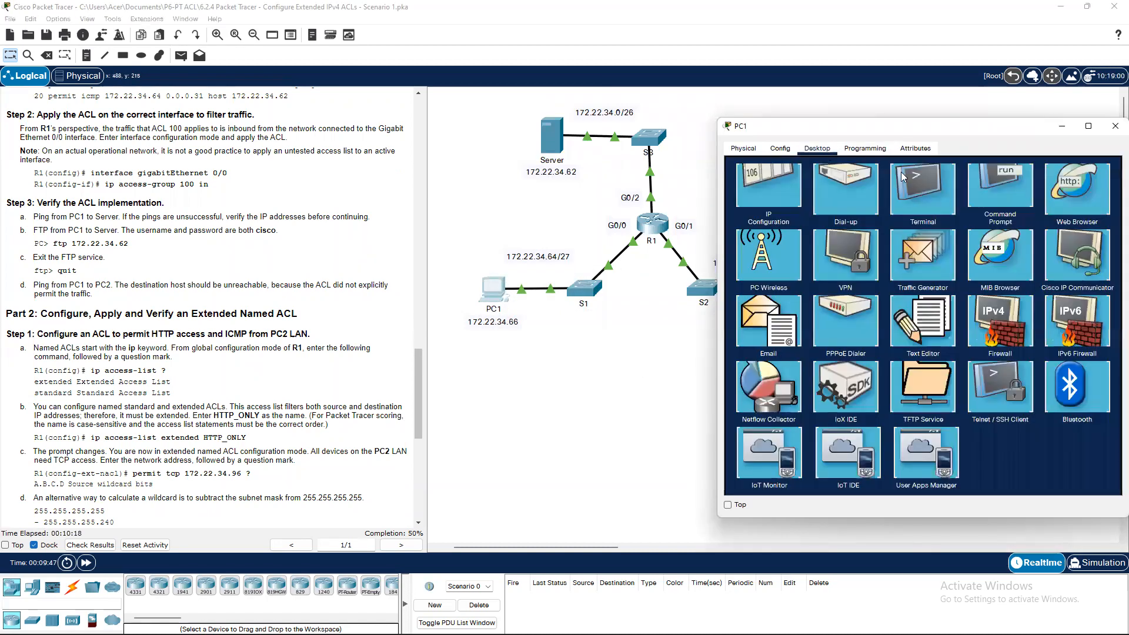
click(1107, 169)
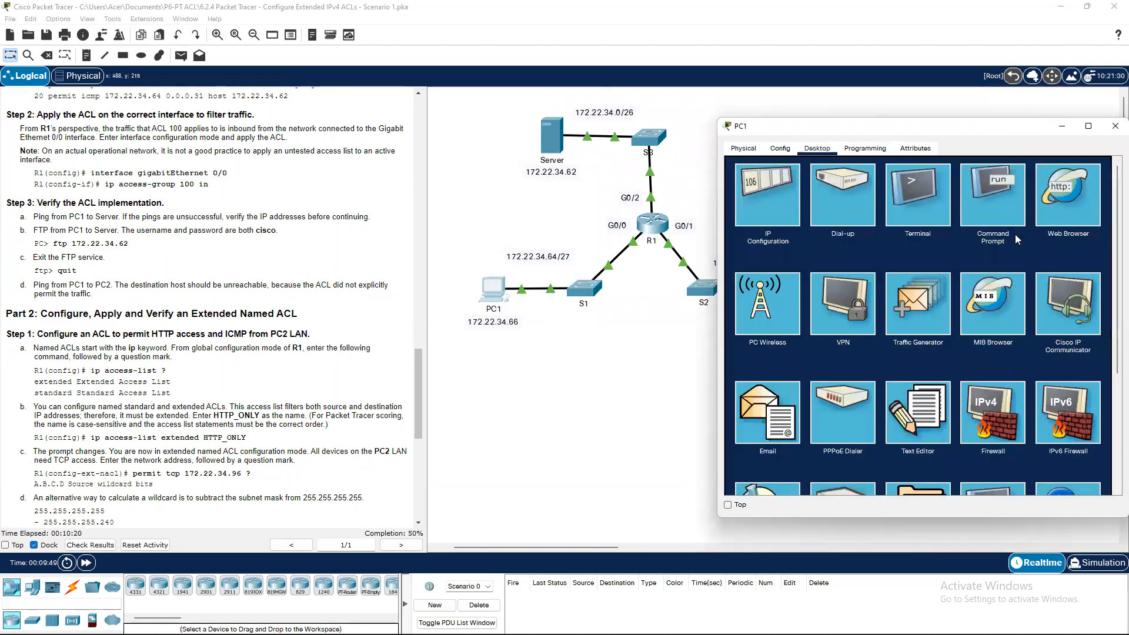
scroll(1020, 240, down, 3)
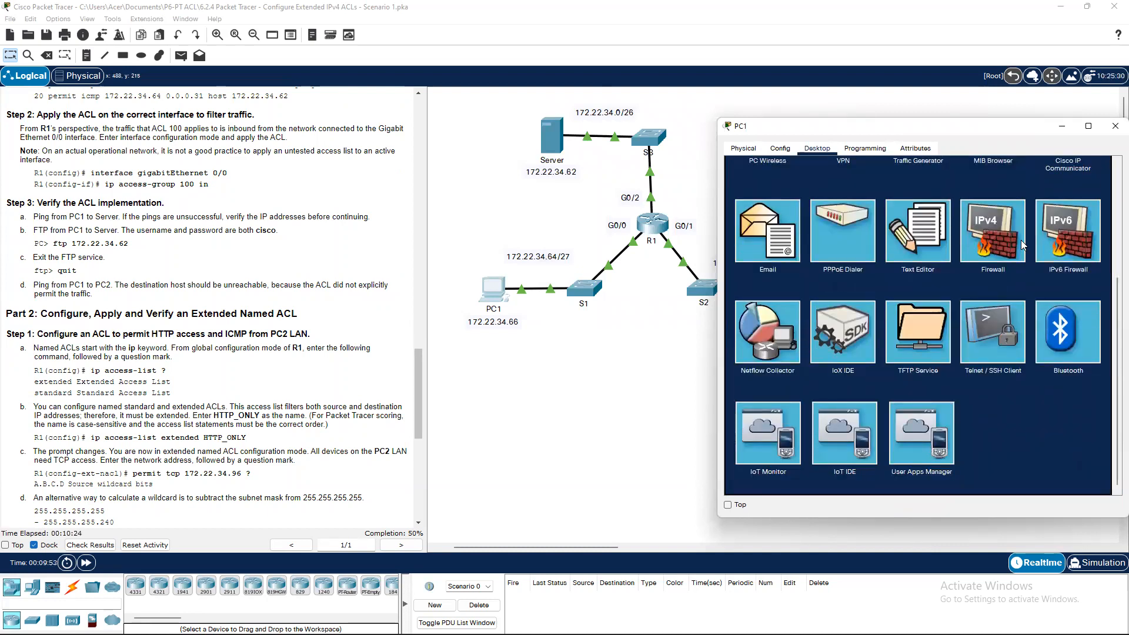
click(940, 354)
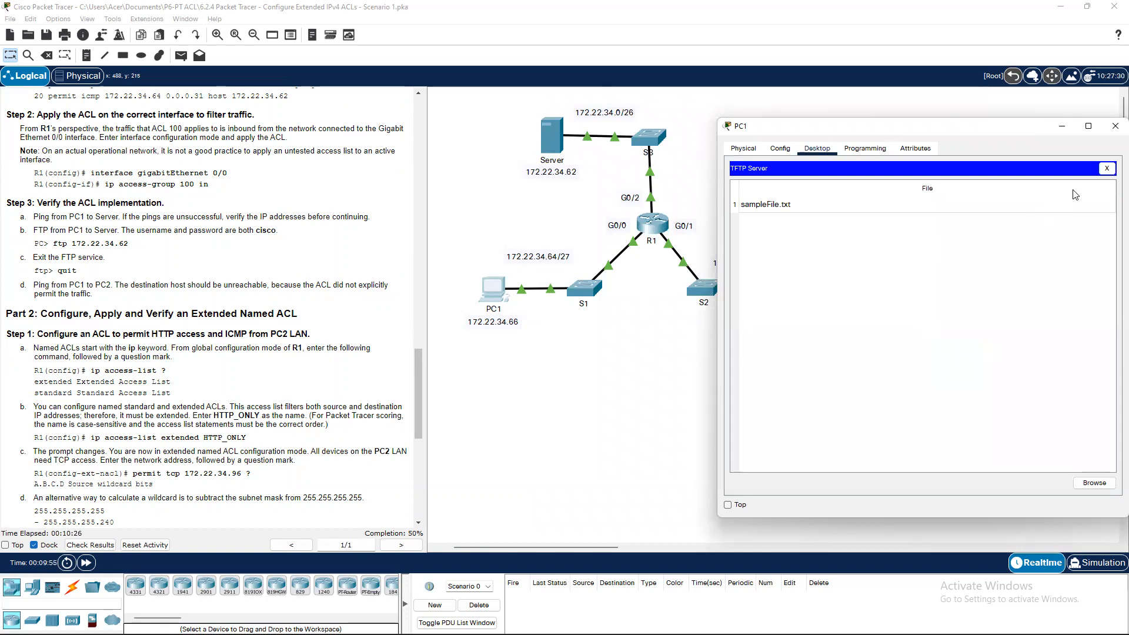
click(1105, 169)
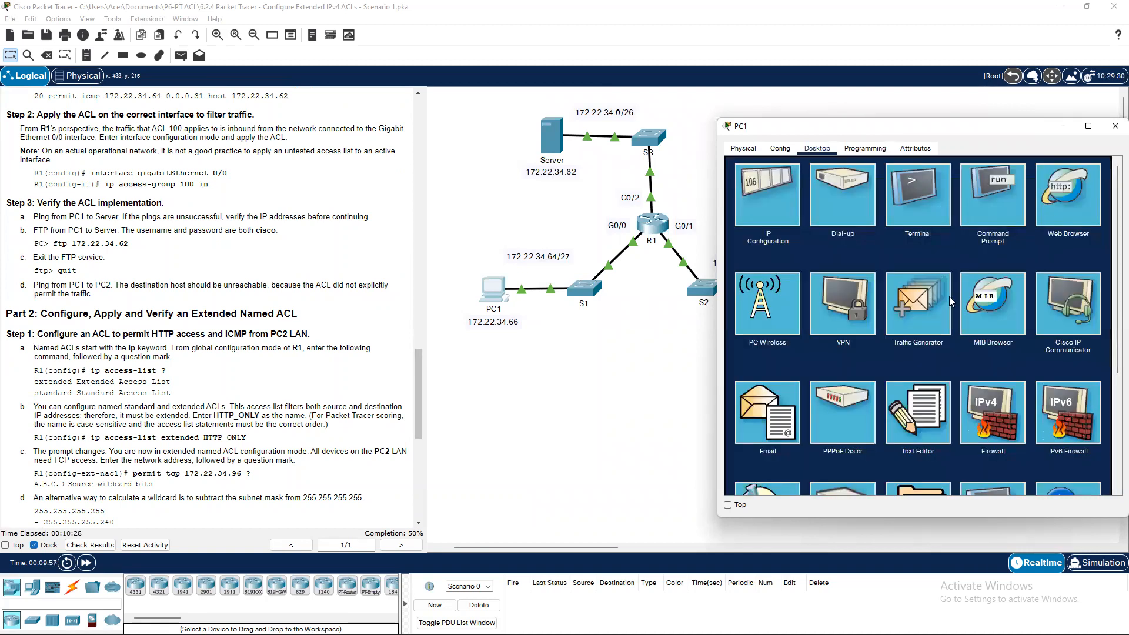
scroll(948, 296, down, 2)
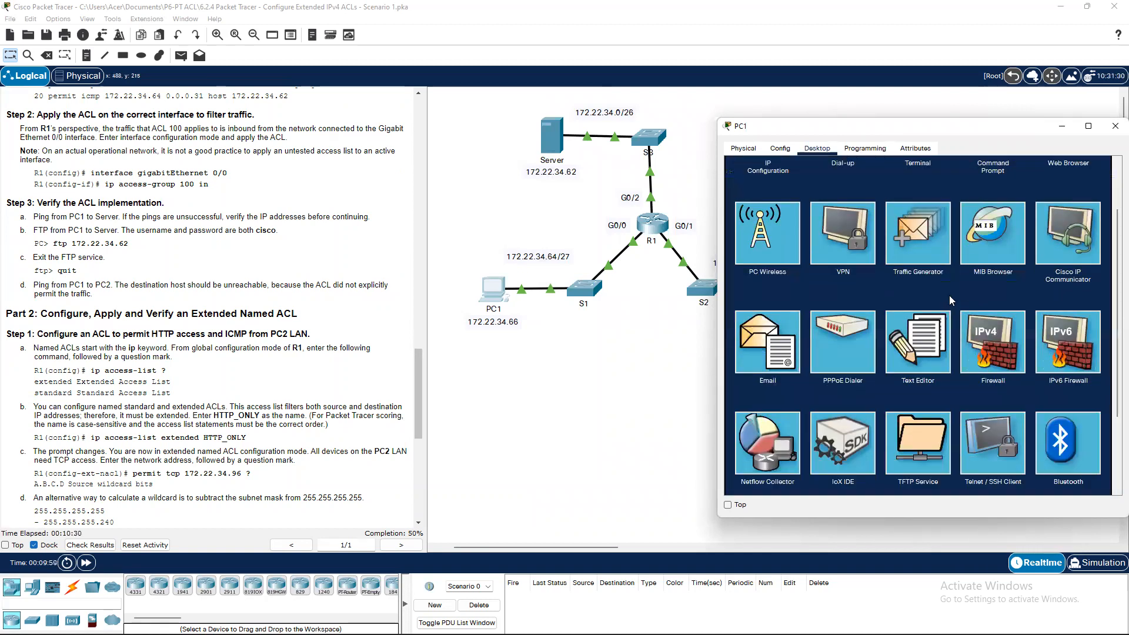
scroll(950, 293, up, 2)
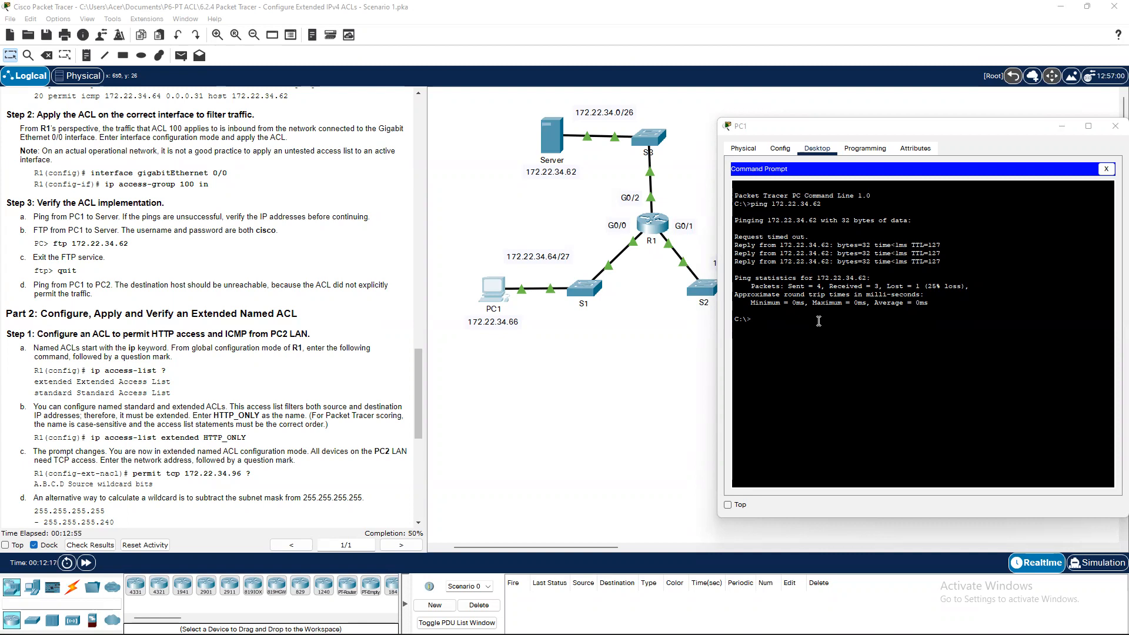
Connect by FTP from PC1 to 172.22.34.62 and log in with the lab username and password.
click(833, 317)
text(ftp )
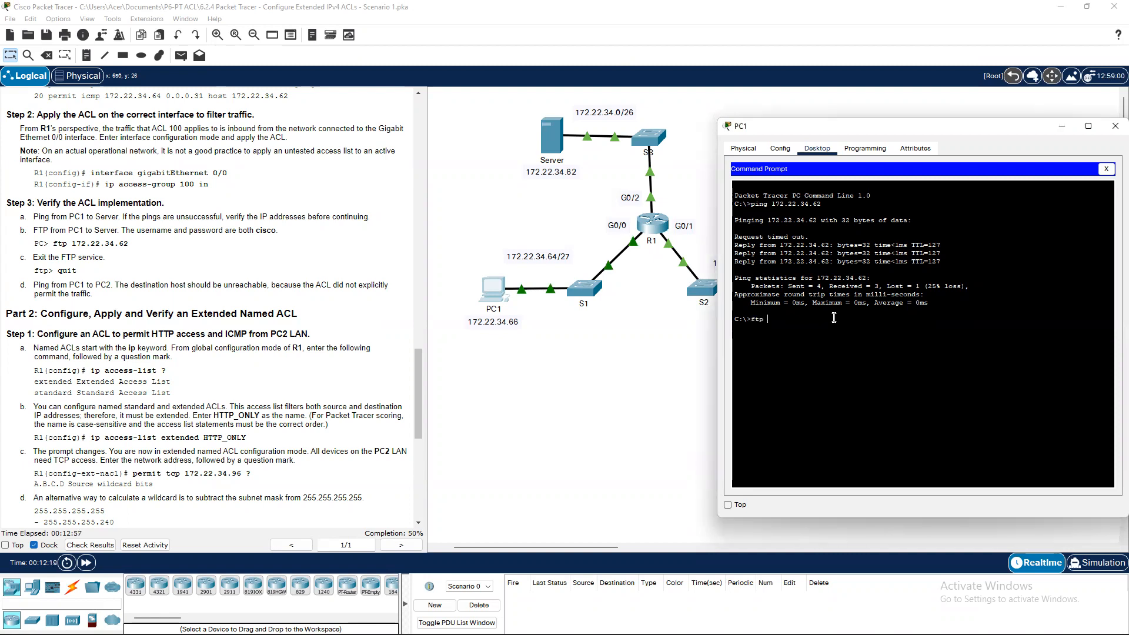
text(172.22.34.62)
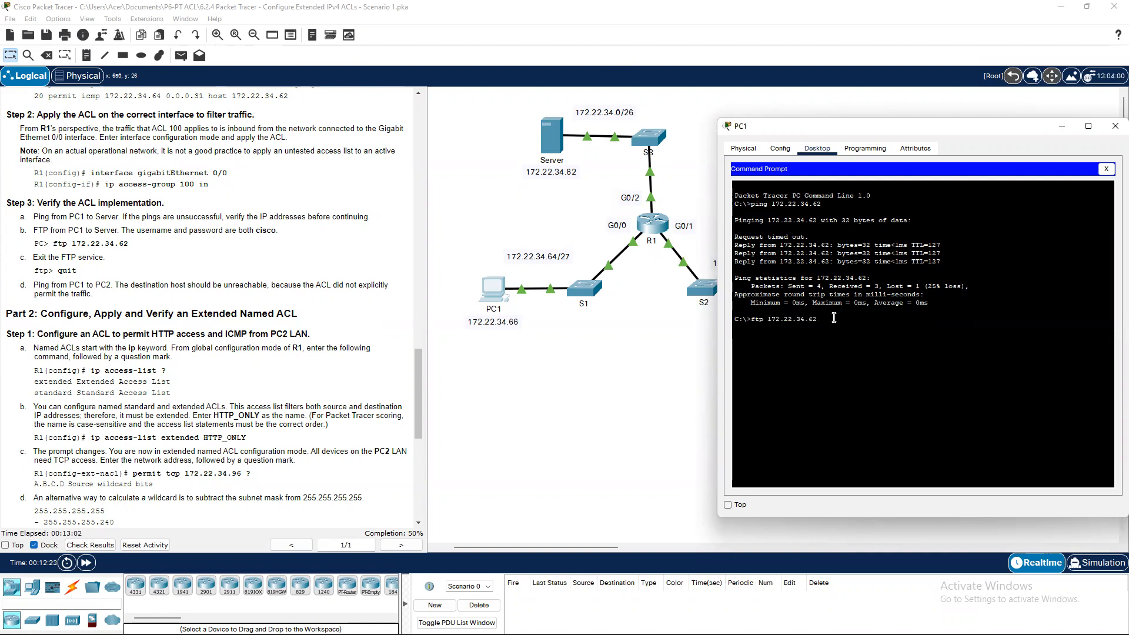
key(Return)
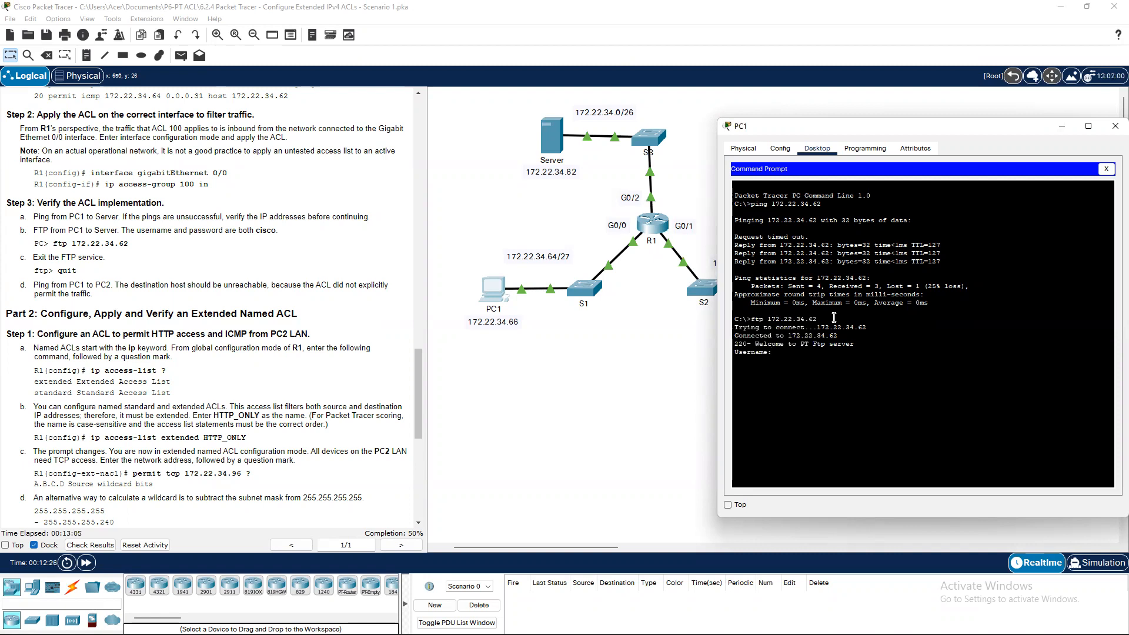
text(cisco)
key(Return)
text(cisco)
key(Return)
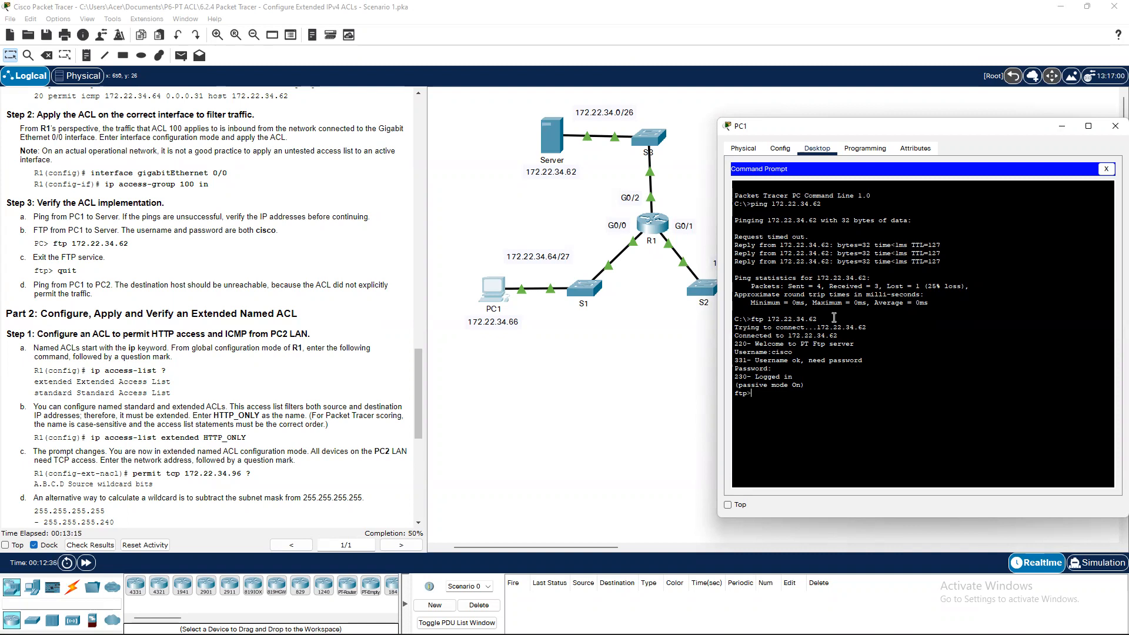
End the FTP session with quit and move PC1's window left to uncover PC2.
text(quit)
key(Return)
key(Return)
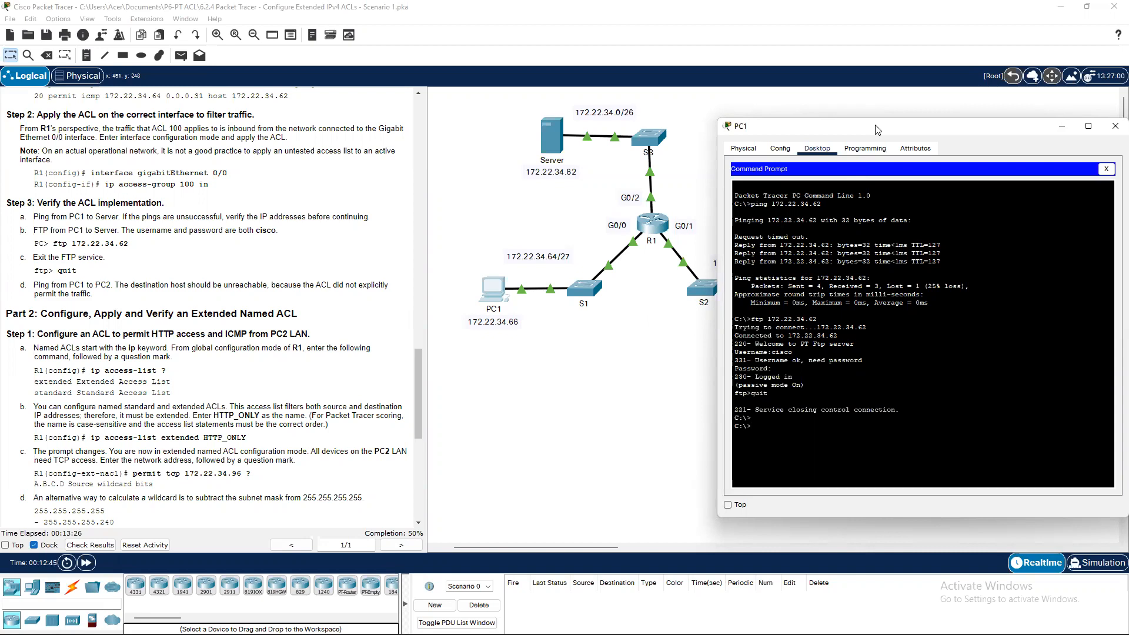
drag(875, 129, 240, 145)
Ping PC2 at 172.22.34.98 from PC1, getting 'Destination host unreachable', then minimize PC1's window.
text(p)
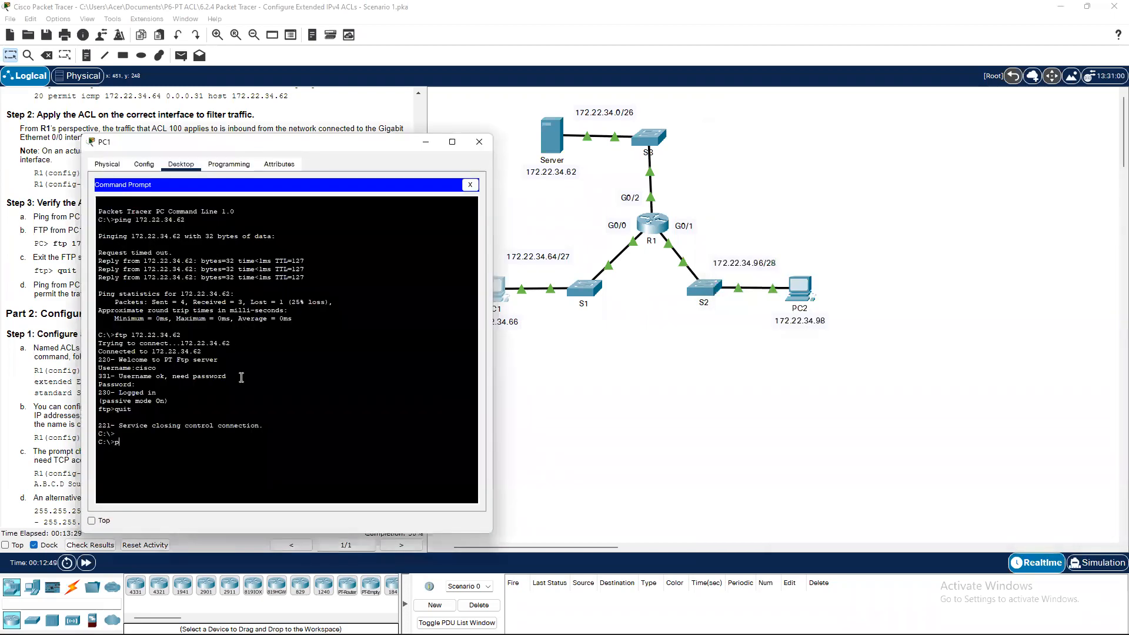
text(ing 172.22.34.98)
key(Return)
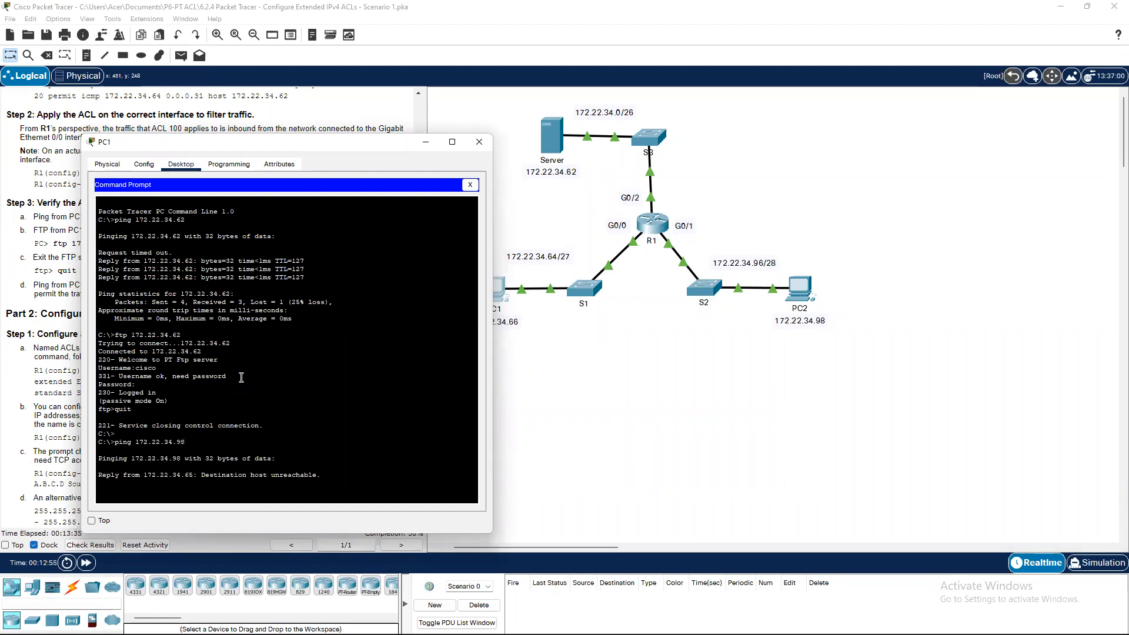
click(425, 142)
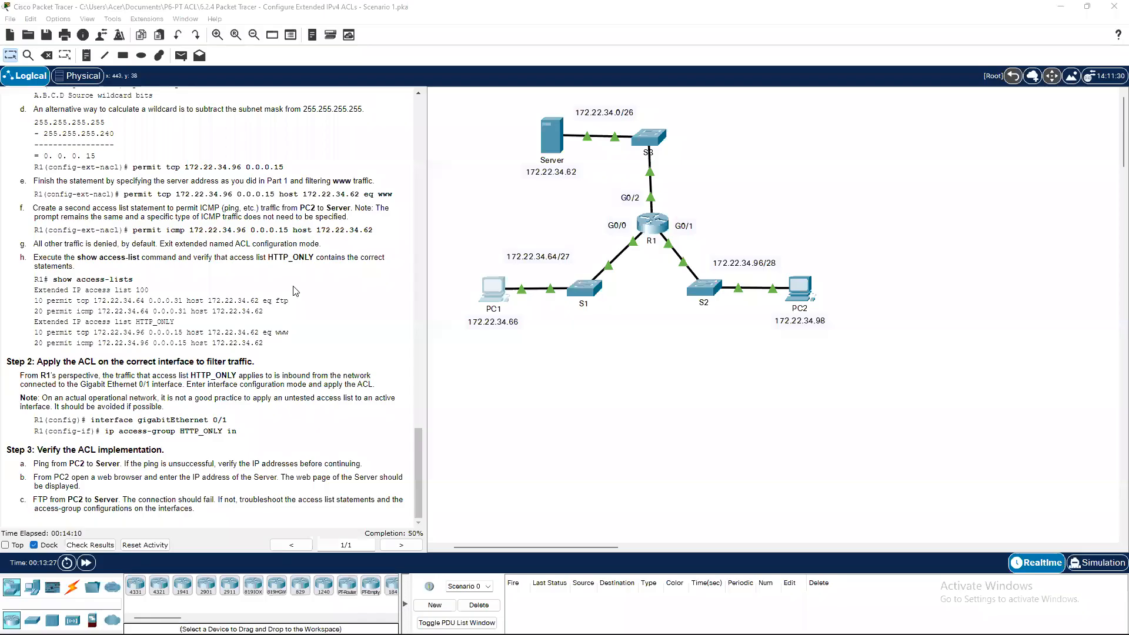
Open the CLI of router R1 from the topology view.
scroll(240, 259, up, 8)
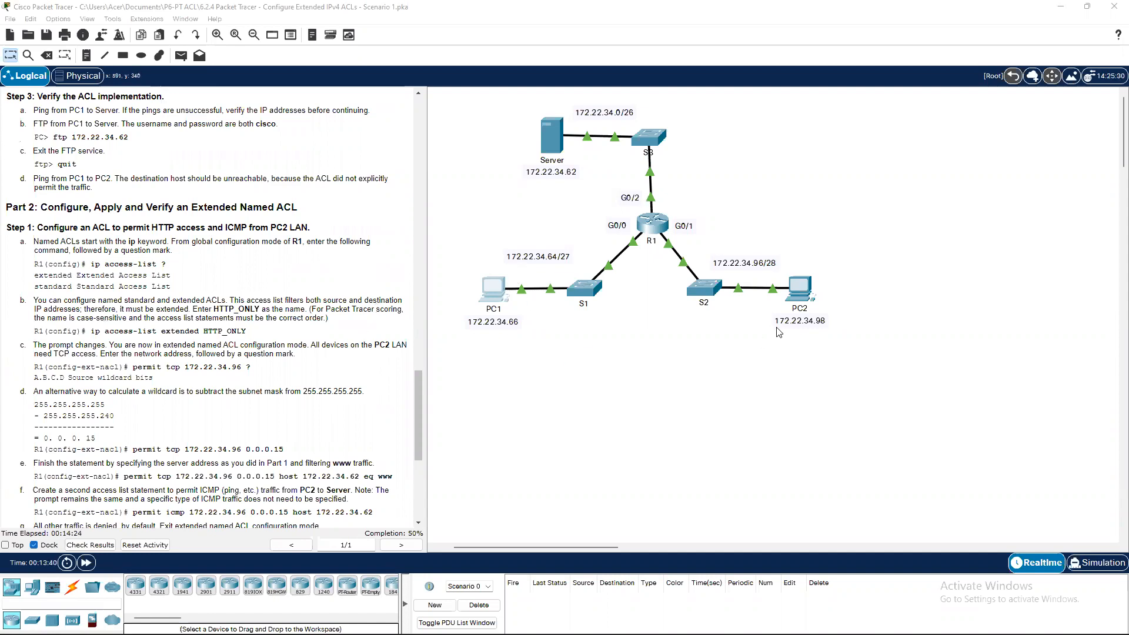
click(652, 227)
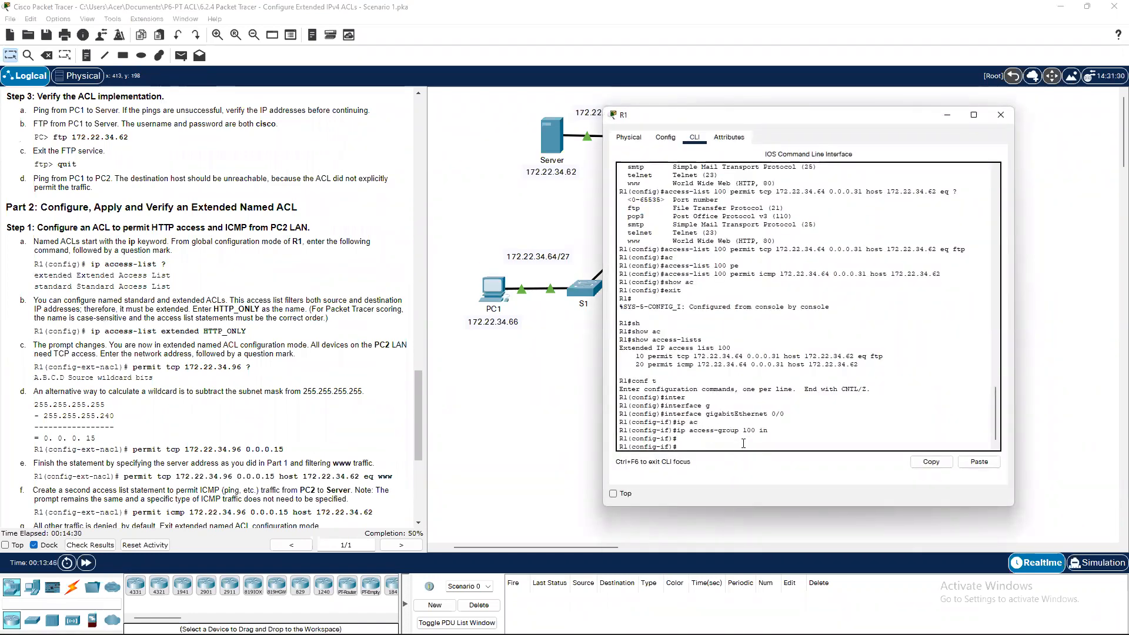
Exit interface configuration mode back toward R1's privileged prompt.
key(Return)
text(exit)
key(Return)
key(Return)
text(exit)
key(Return)
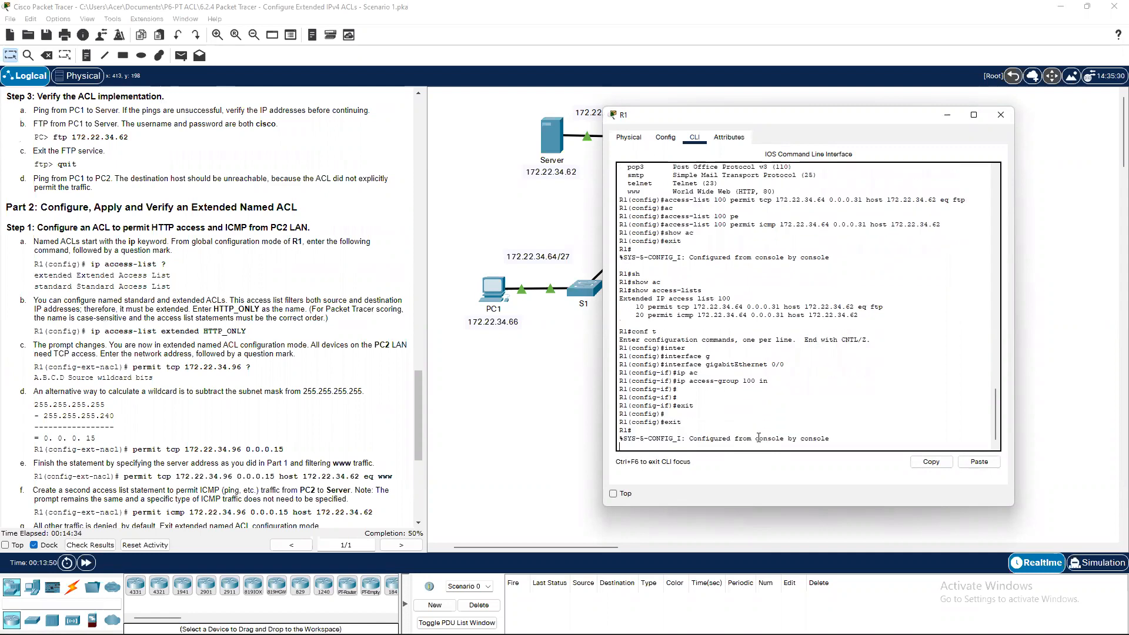
Create the extended named access list HTTP_ONLY with 'ip access-list extended HTTP_ONLY'.
text(conf t)
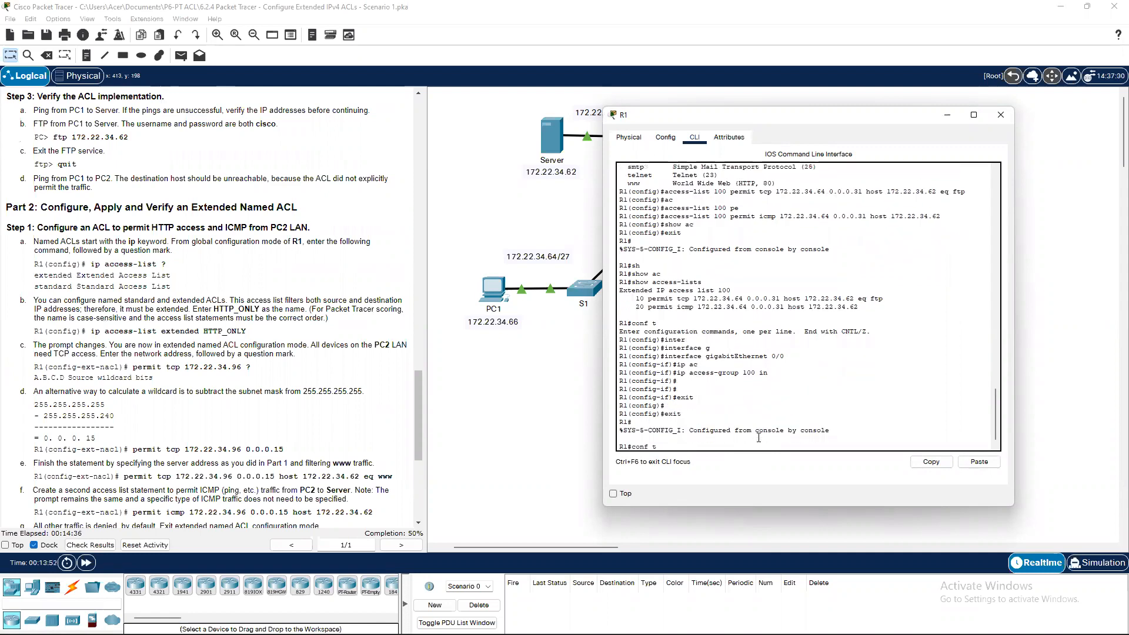
key(Return)
key(Return)
text(ip ac)
key(Tab)
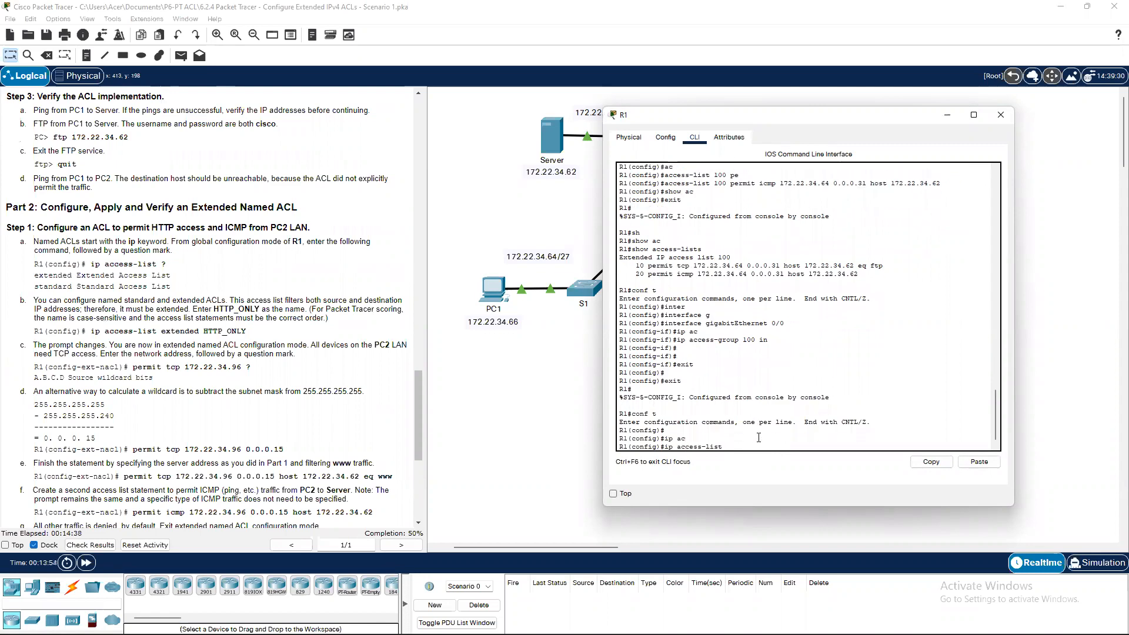
text(?)
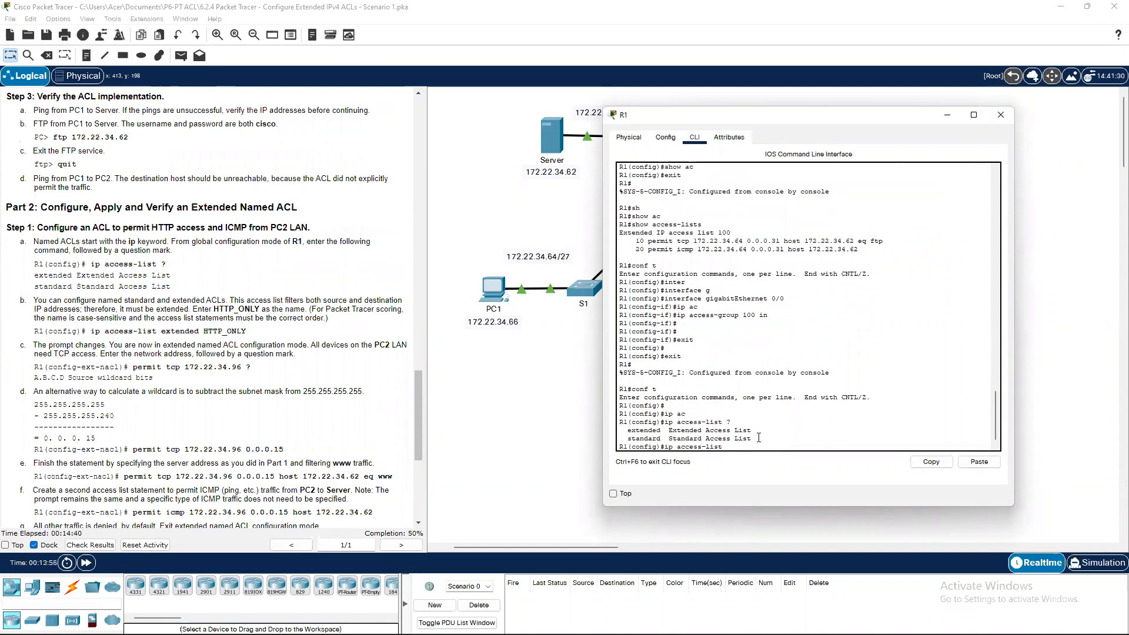
text(extend)
key(Tab)
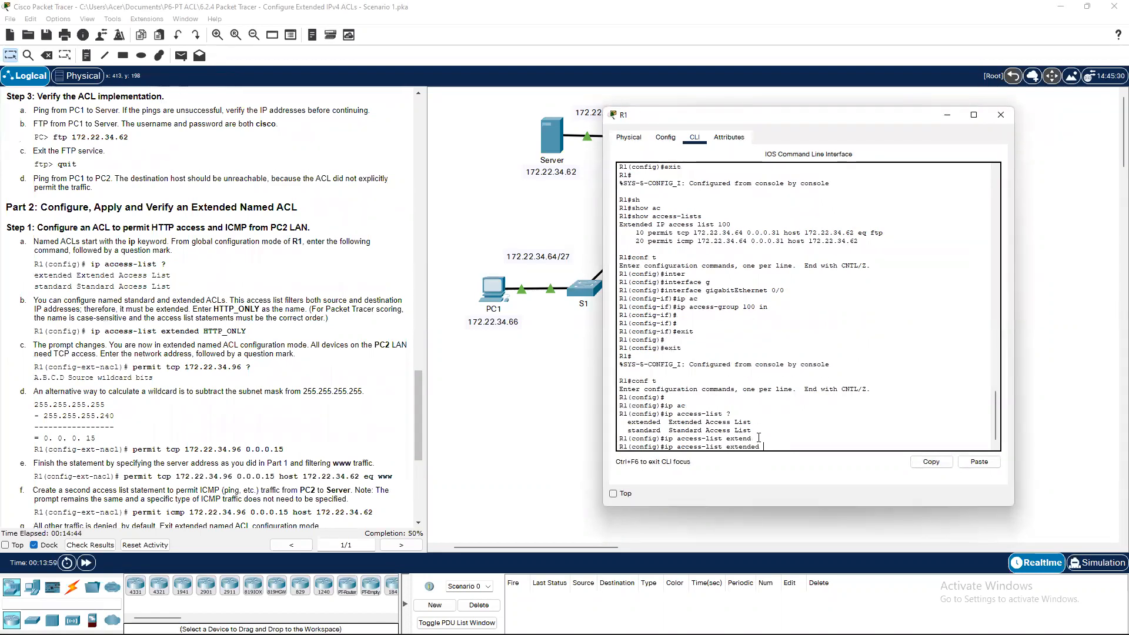
text(HTTP_ONLY)
key(Return)
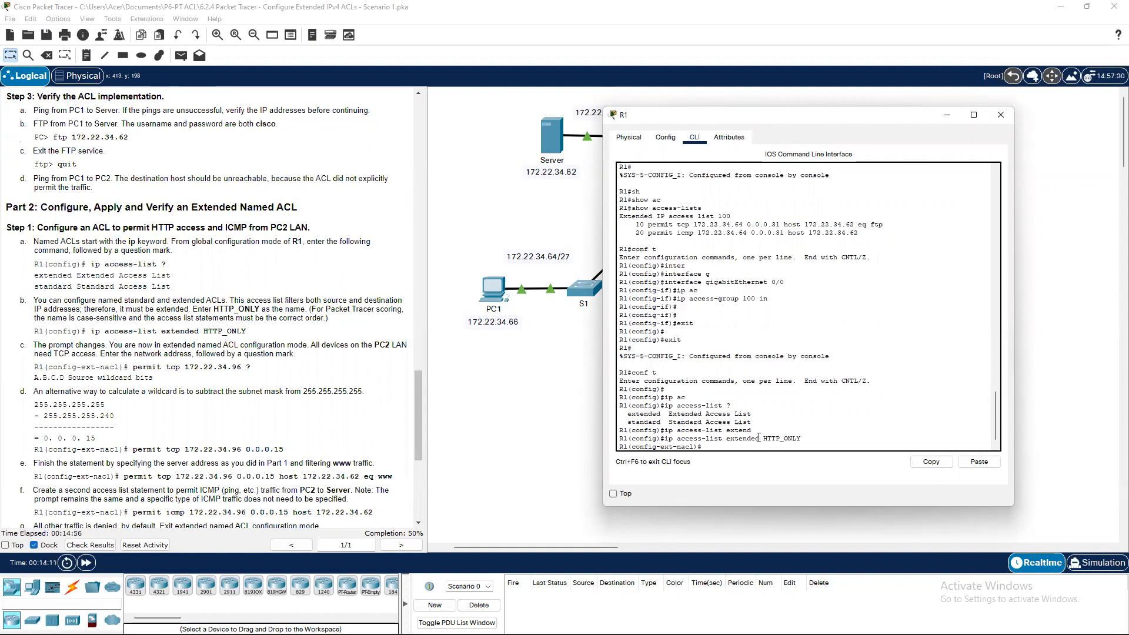
Begin the rule 'permit tcp 172.22.34.96 0.0.0.15', which returns '% Incomplete command'.
text(permit tcp 172.22.34.96)
key(Return)
key(Up)
text(?)
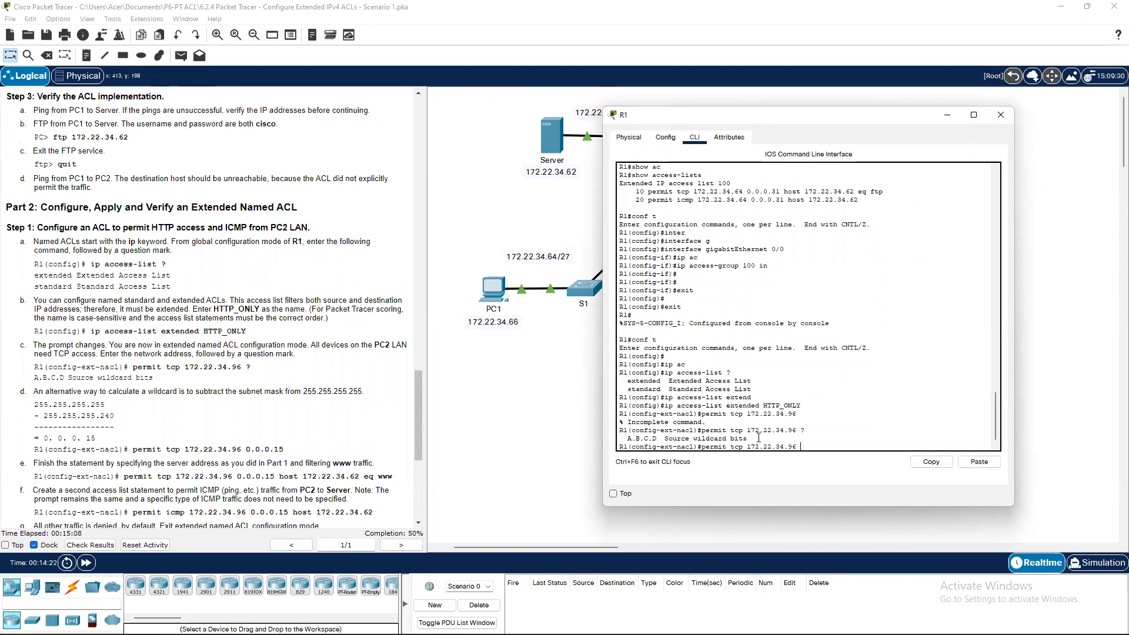
scroll(216, 419, down, 2)
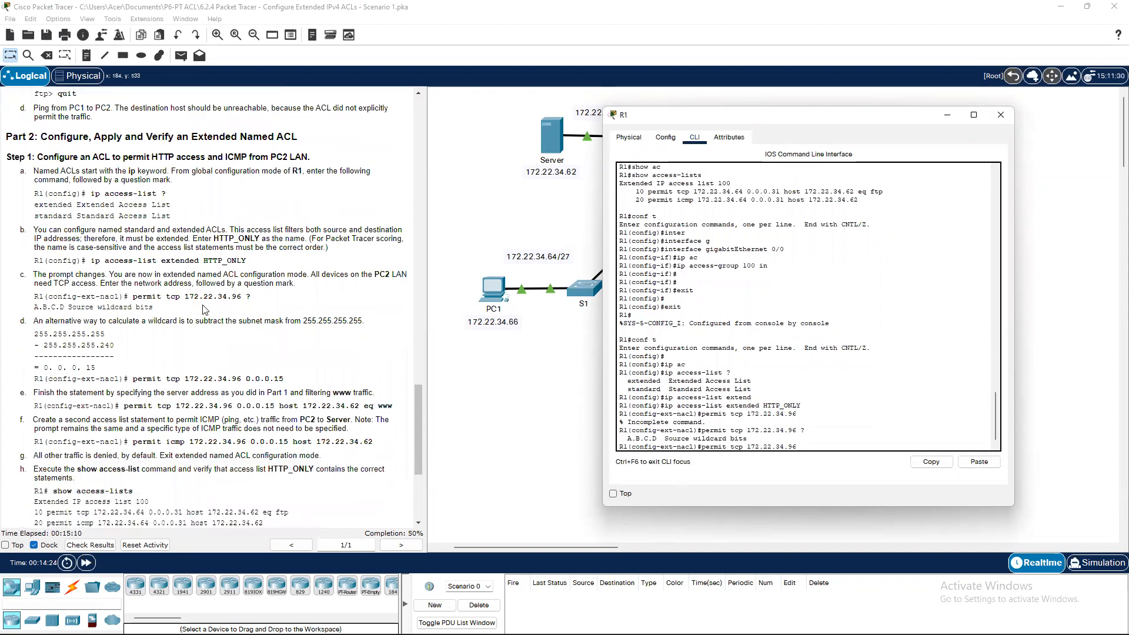
scroll(99, 356, down, 1)
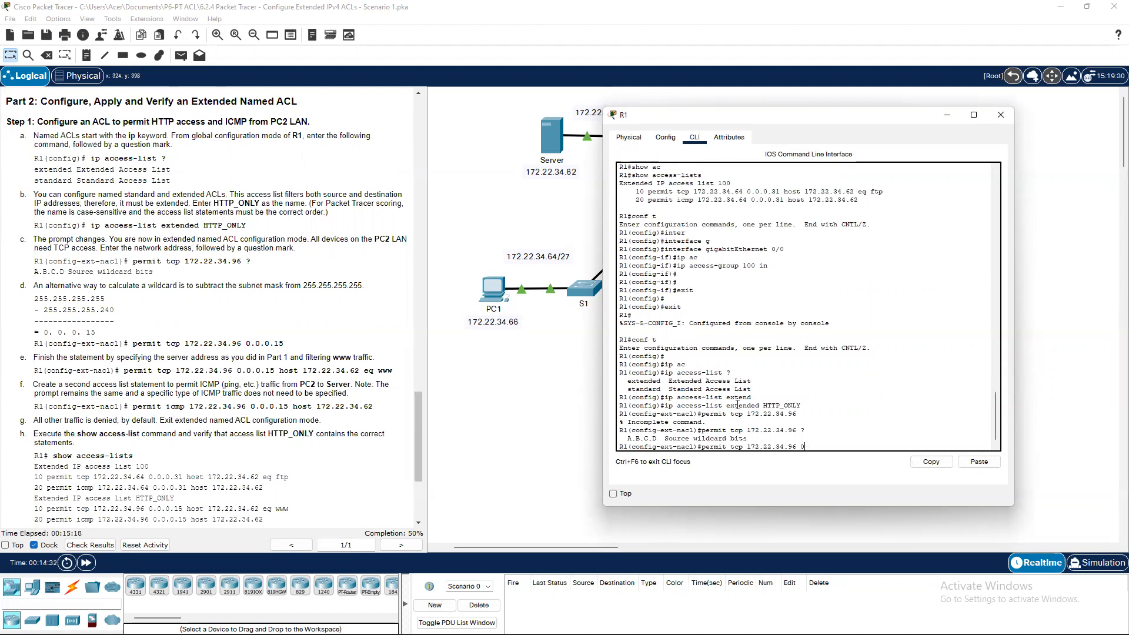
text(0.)
key(BackSpace)
key(BackSpace)
key(BackSpace)
key(BackSpace)
key(BackSpace)
text(.0.0.15)
key(Return)
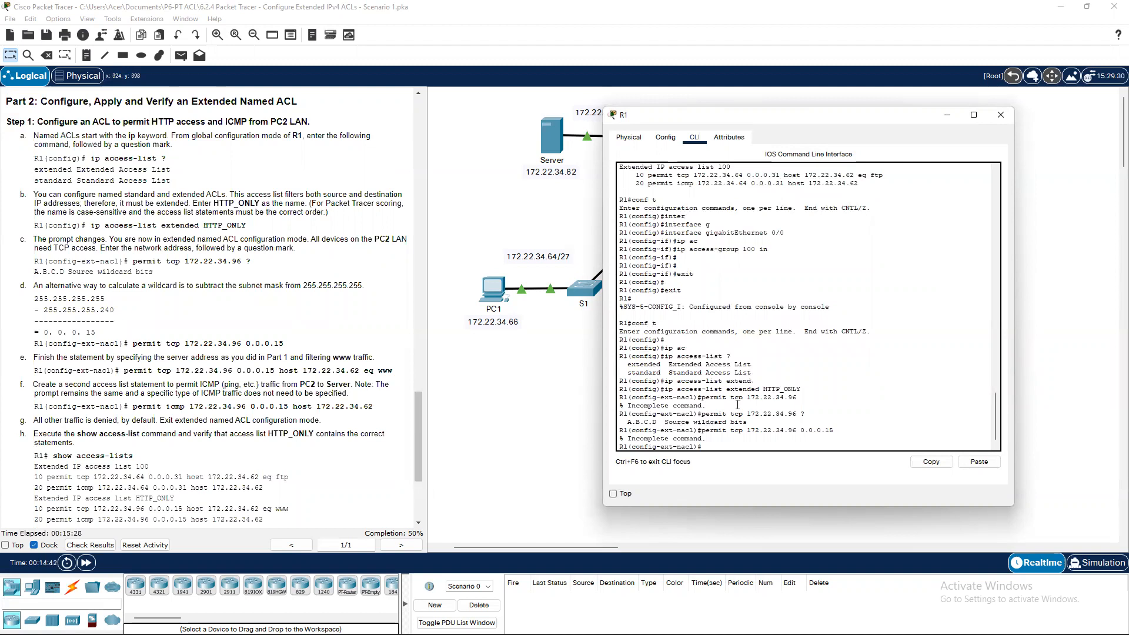
Add 'permit tcp 172.22.34.96 0.0.0.15 host 172.22.34.62 eq www' to HTTP_ONLY.
key(Up)
text(?)
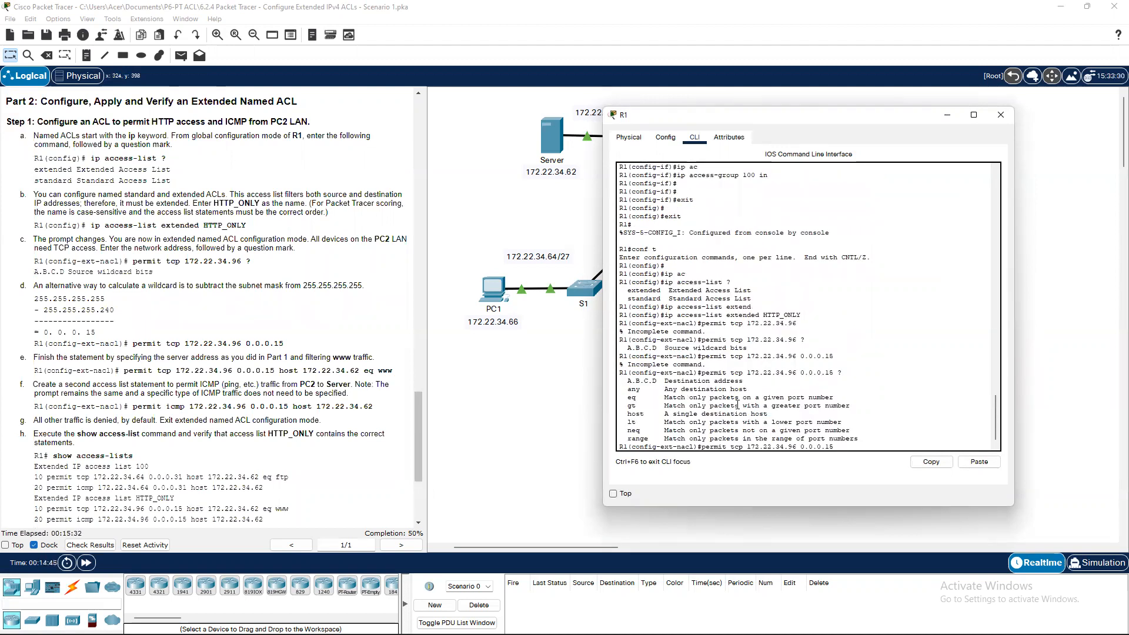
text(host 172.22.34.62 eq wwww)
key(Return)
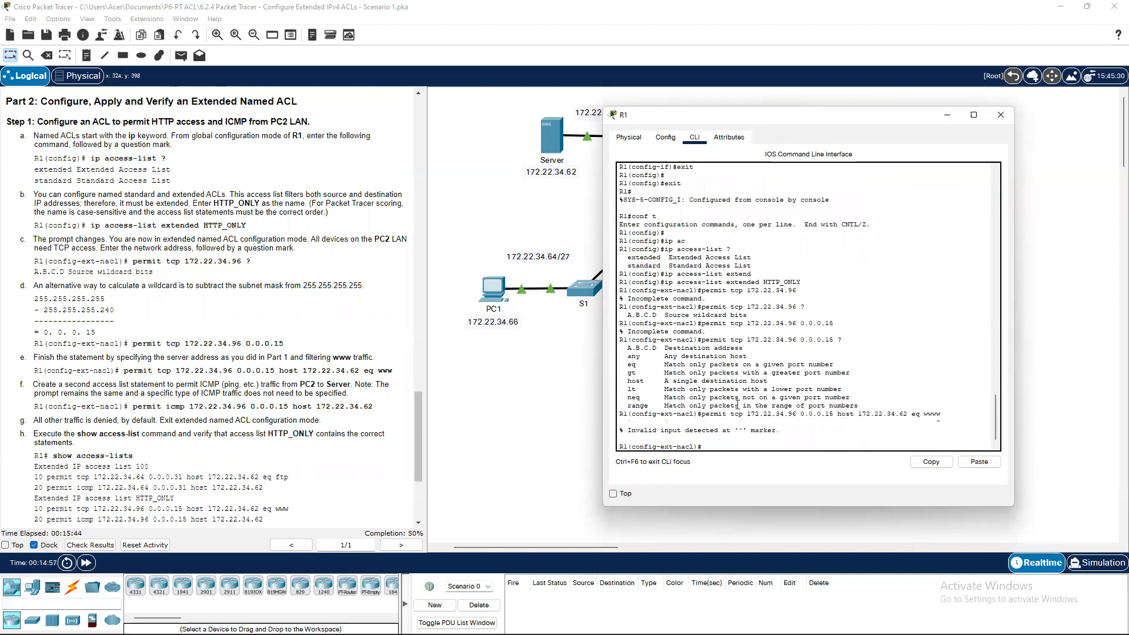
key(Up)
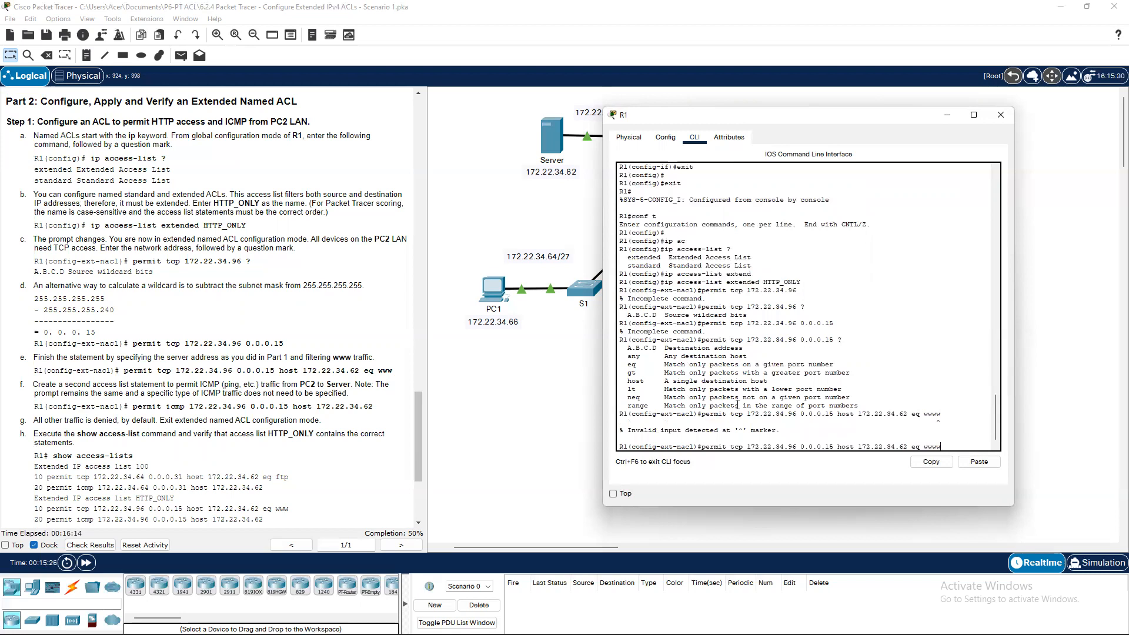
key(BackSpace)
key(BackSpace)
key(Return)
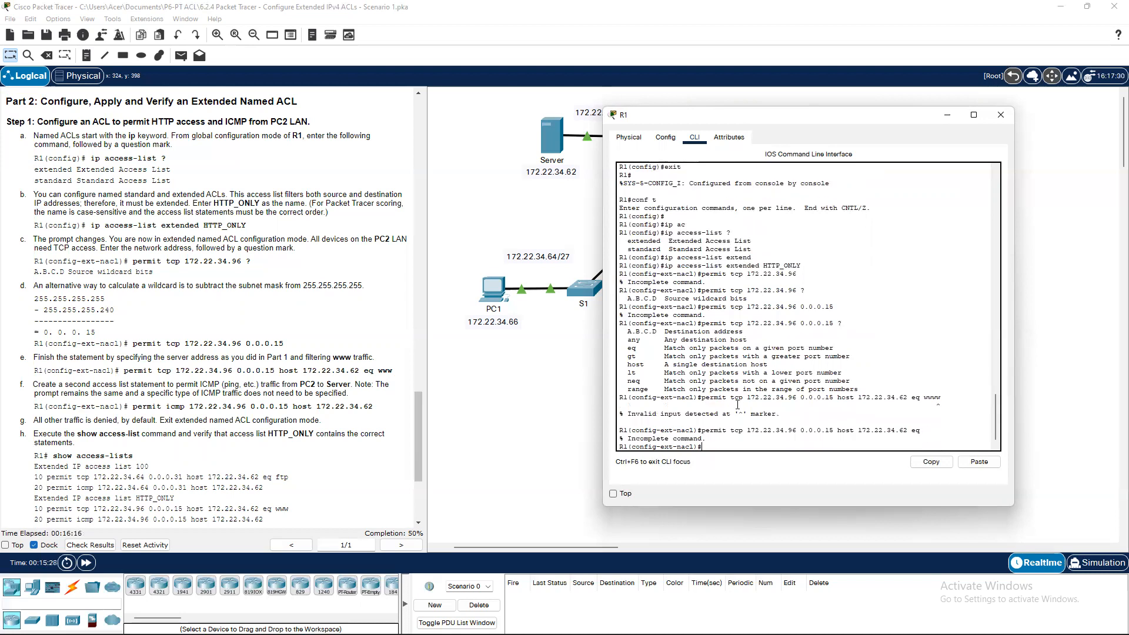
key(Up)
text(?)
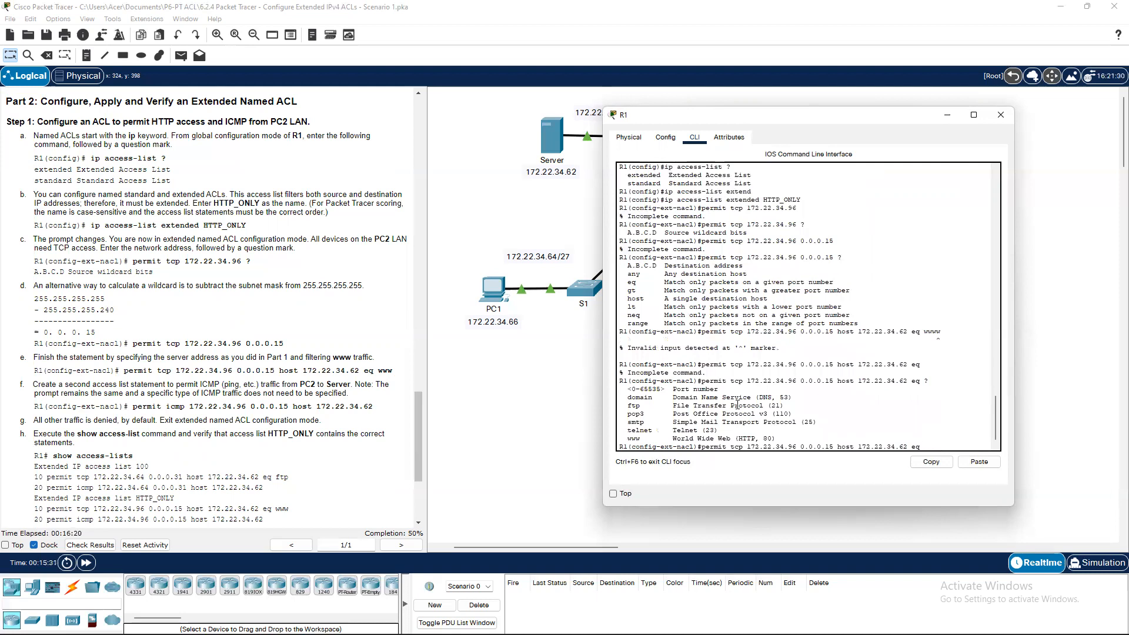
text(www)
key(Return)
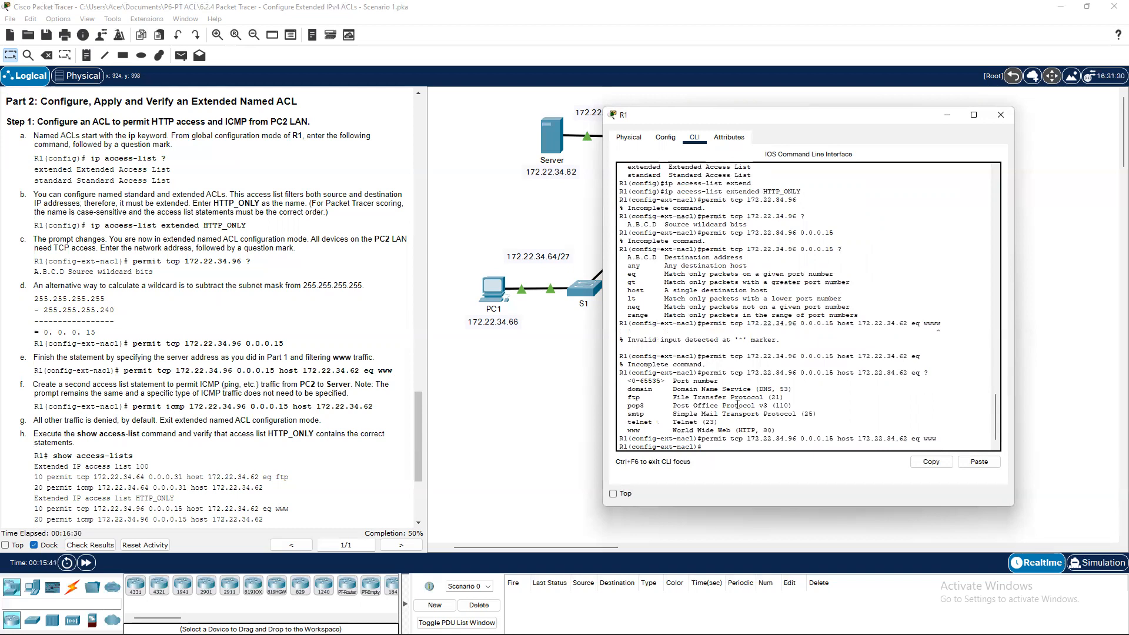
Add 'permit icmp 172.22.34.96 0.0.0.15 host 172.22.34.62' to HTTP_ONLY.
text(permit ic)
key(Tab)
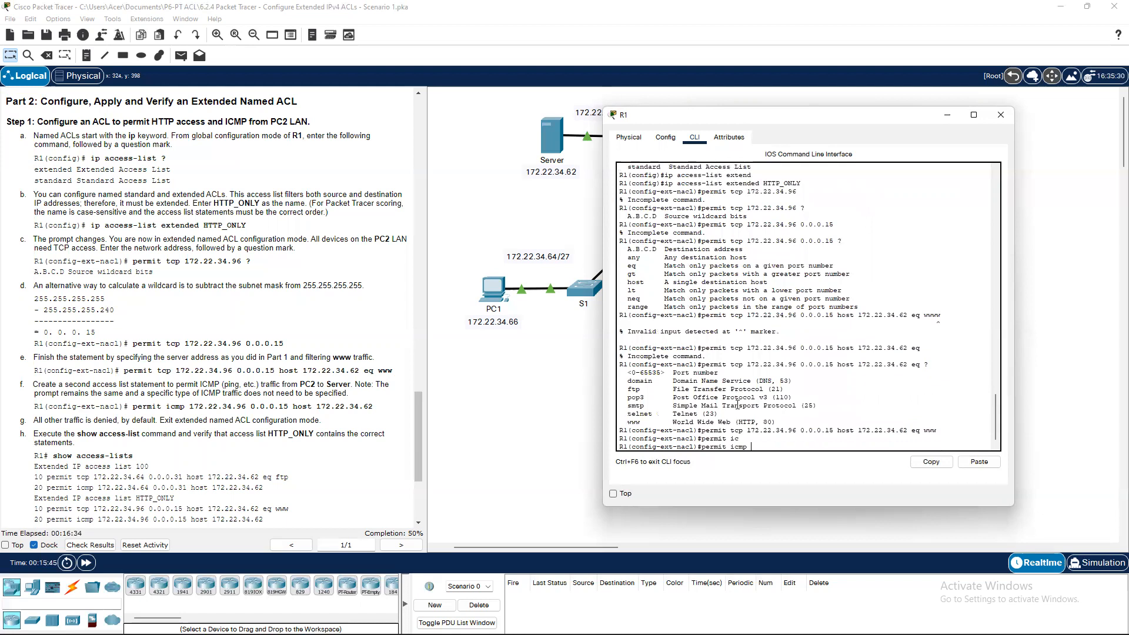
text(172.)
text(22.34.6)
text(6)
text( 0.0.0)
text(host 1)
text(72)
text(.22.)
text(34)
text(.62)
key(Return)
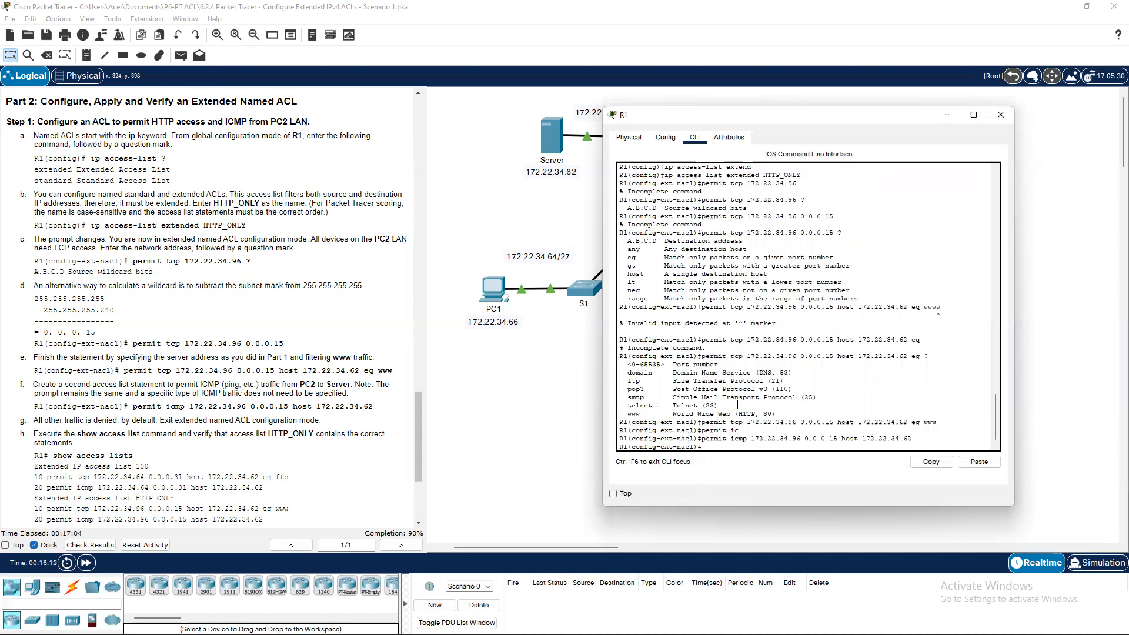
Exit the access-list configuration back to R1's privileged prompt.
key(Return)
key(Return)
text(exit)
key(Return)
Leave configuration mode and list R1's access lists with 'show access-lists'.
text(exit)
key(Return)
key(Return)
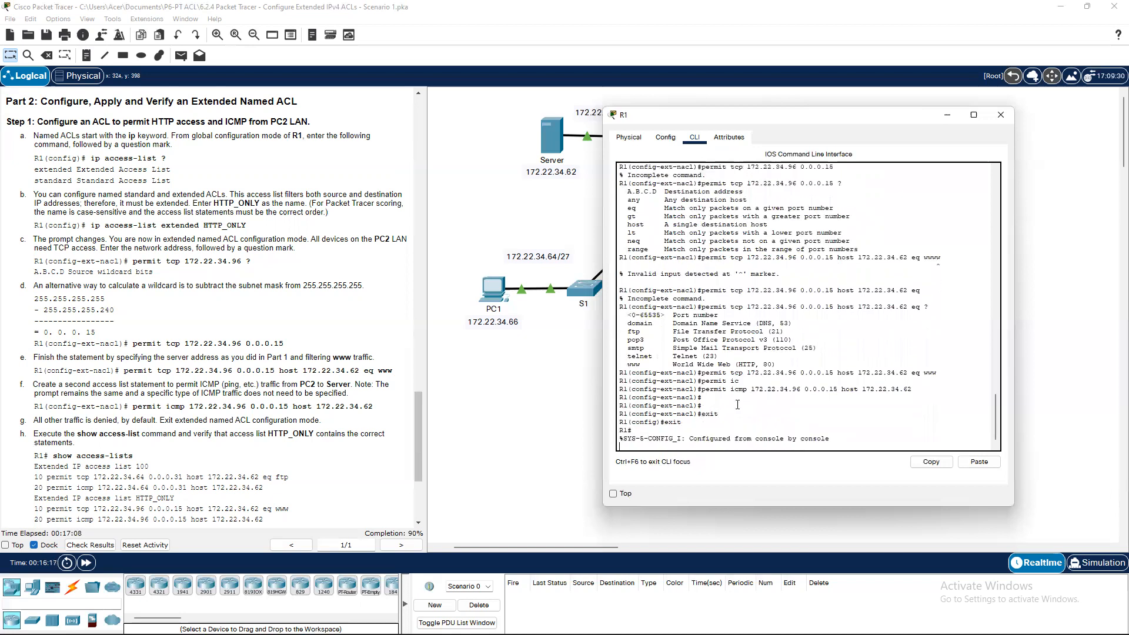
text(show a)
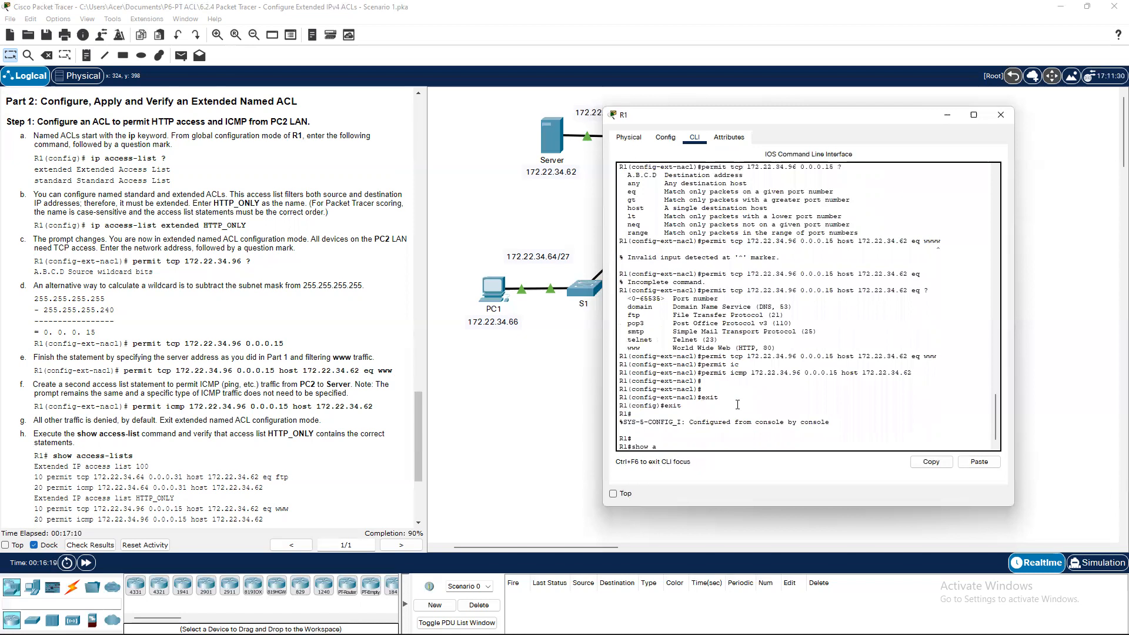
text(c)
key(Tab)
key(Return)
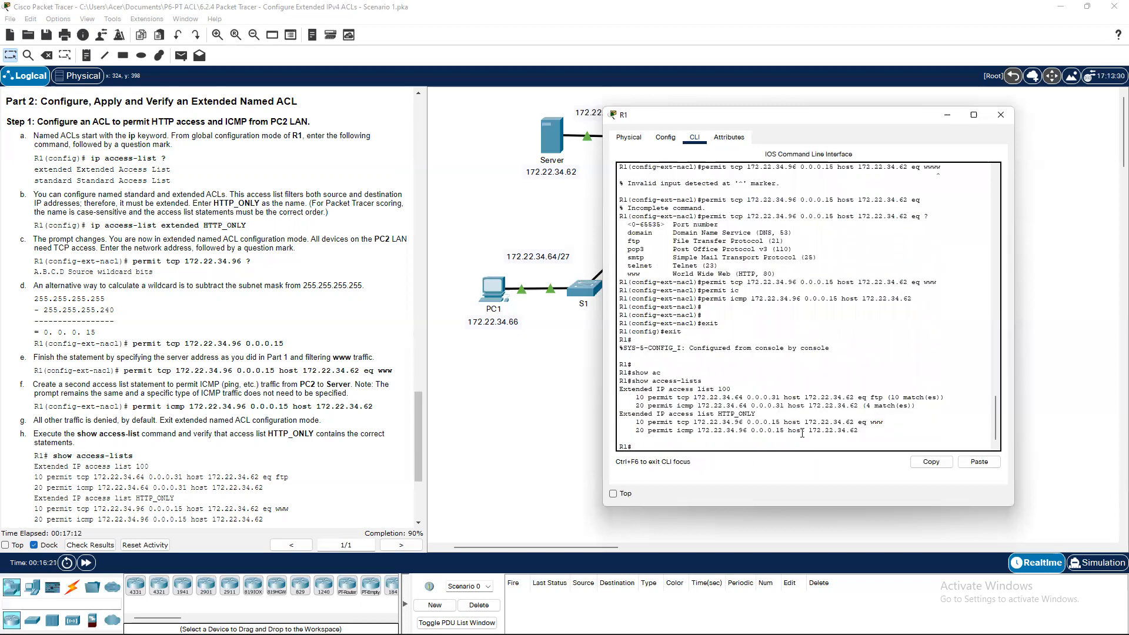
scroll(234, 404, down, 3)
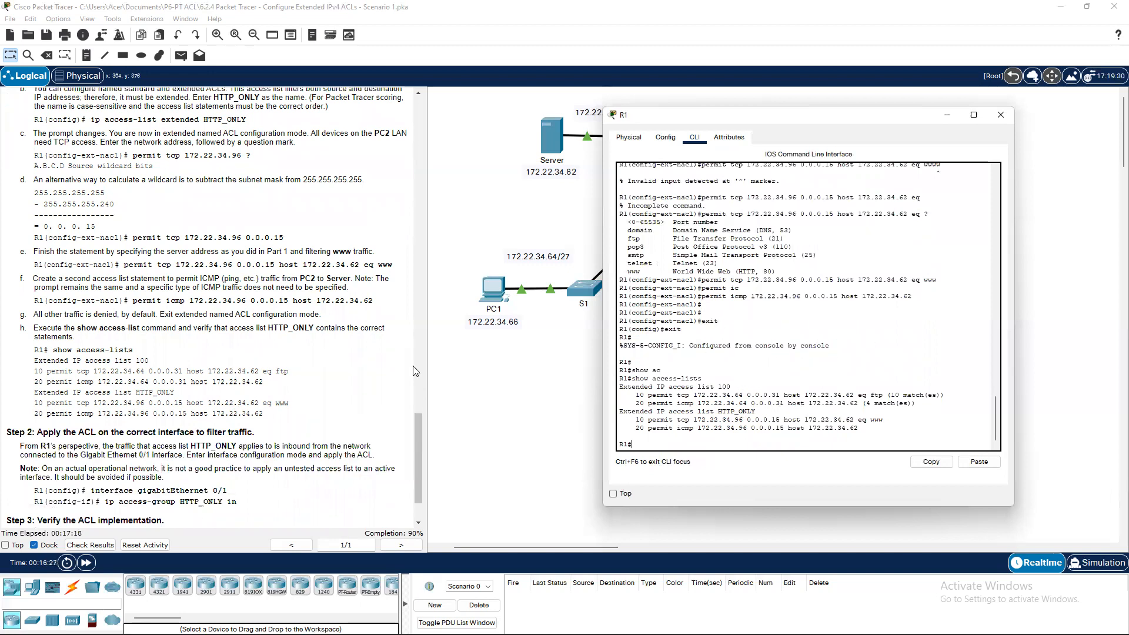
scroll(364, 373, down, 2)
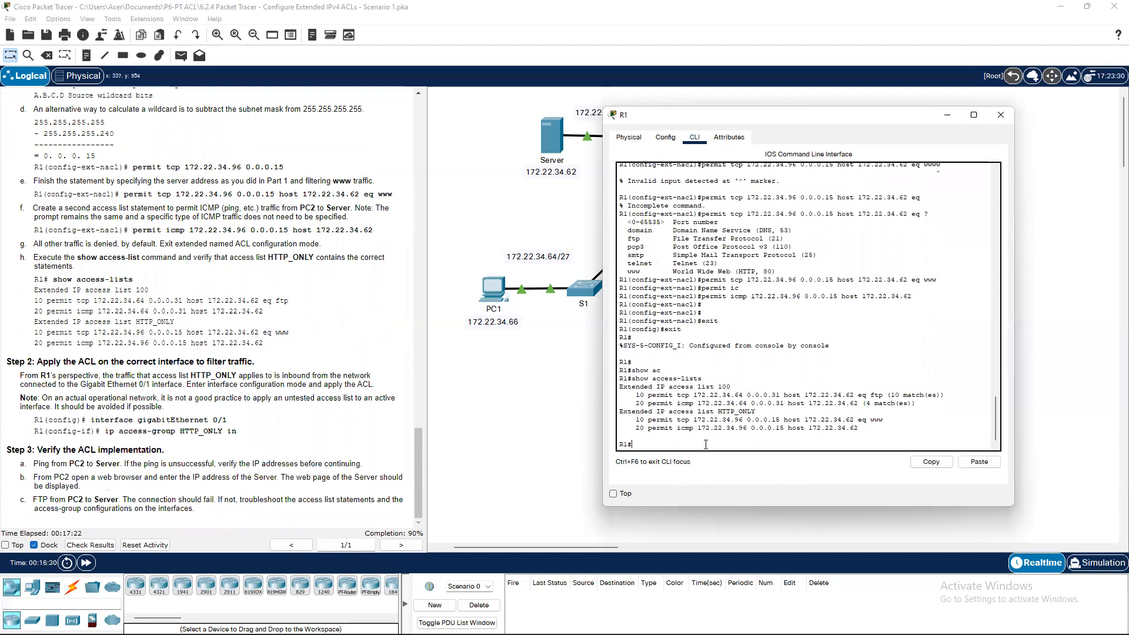
Apply access list HTTP_ONLY inbound on interface g0/1 with 'ip access-group HTTP_ONLY in'.
text(conf t)
key(Return)
key(Return)
text(inter)
key(Tab)
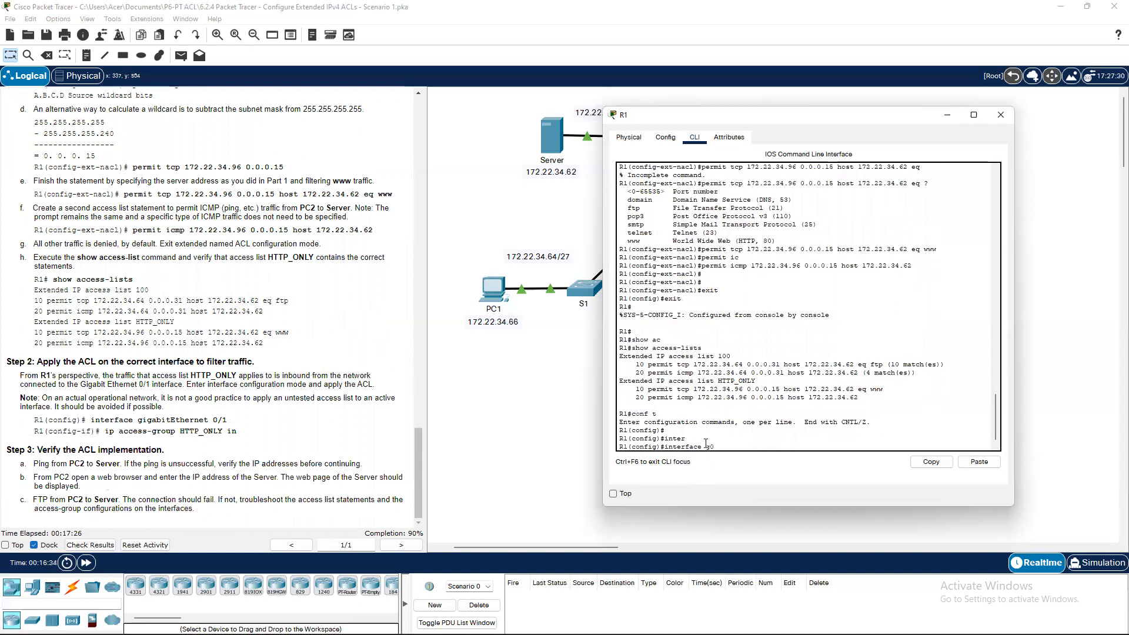
text(g0/1)
key(Return)
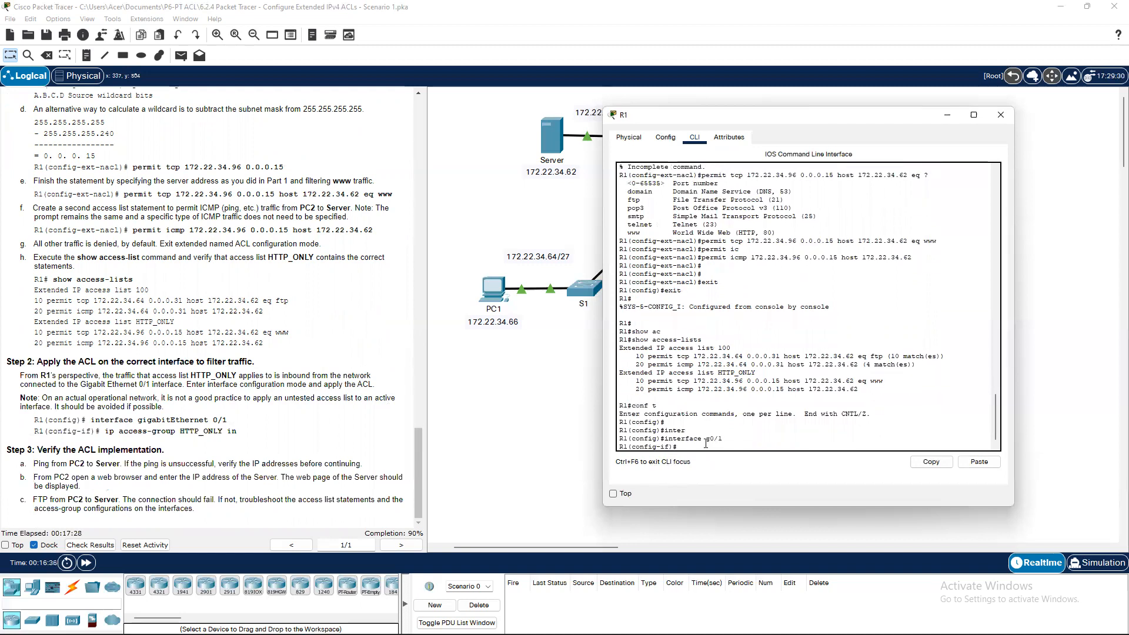
text(ip ac)
key(Tab)
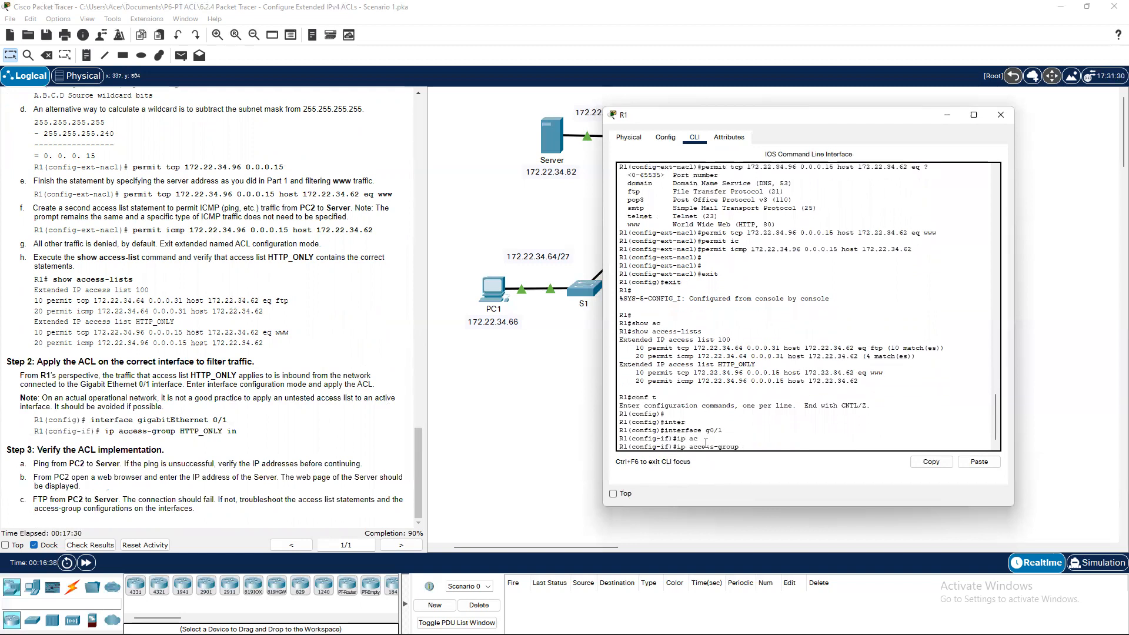
text(HTTP_ONLY in)
key(Return)
key(Return)
key(Return)
key(Return)
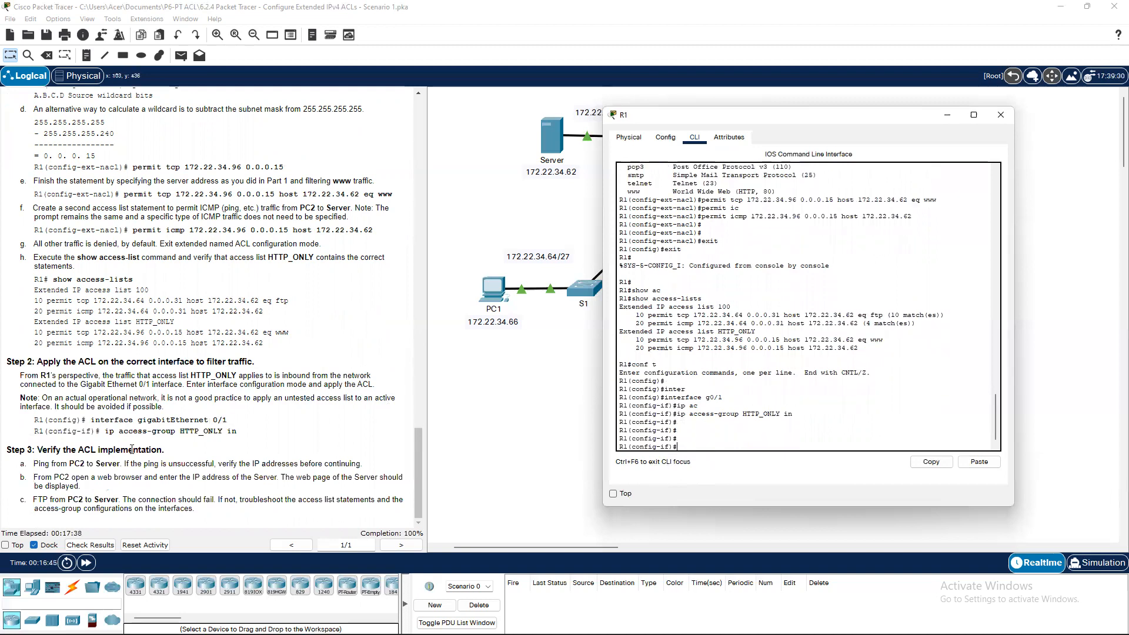
From PC2's Command Prompt, ping the server at 172.22.34.62 and confirm the replies succeed.
click(947, 115)
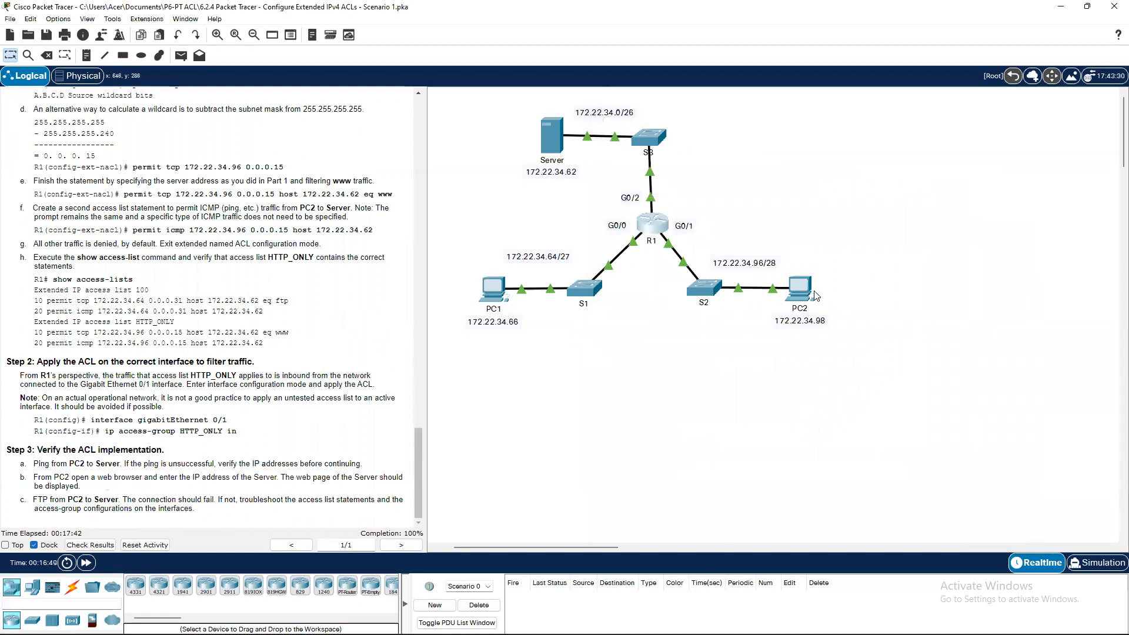
click(801, 289)
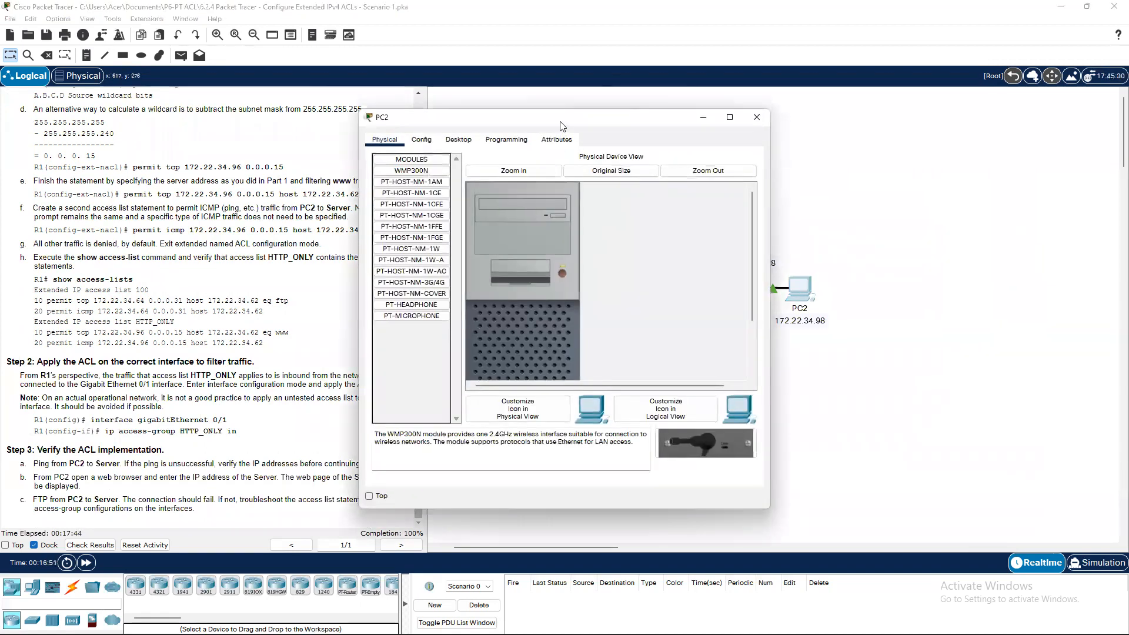
click(654, 158)
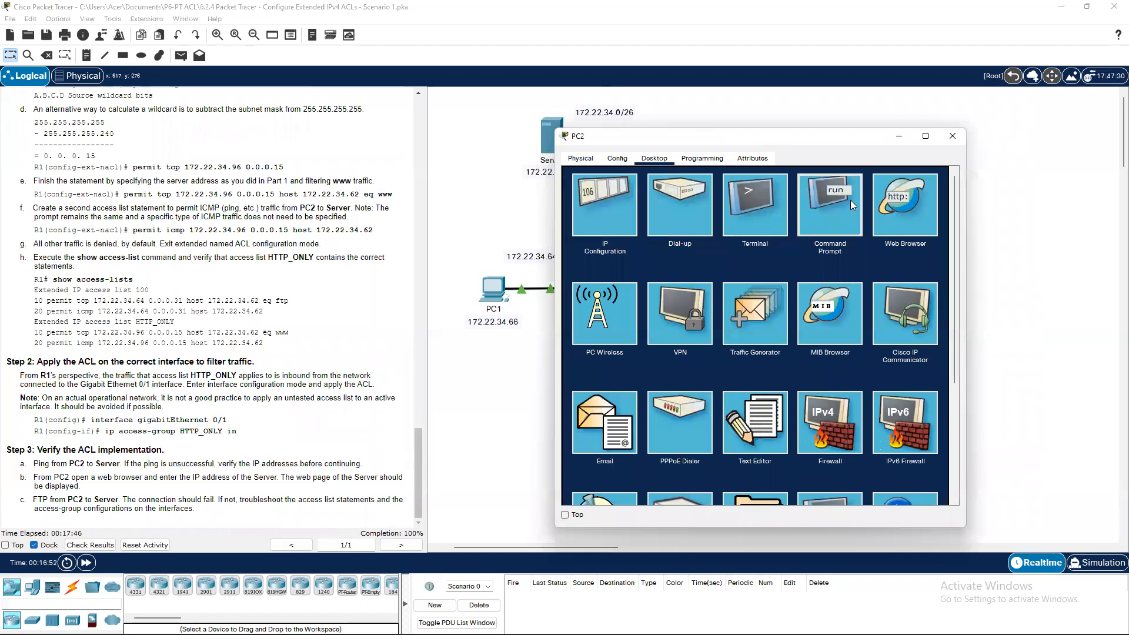
click(850, 200)
drag(821, 144, 925, 140)
text(ping 172,)
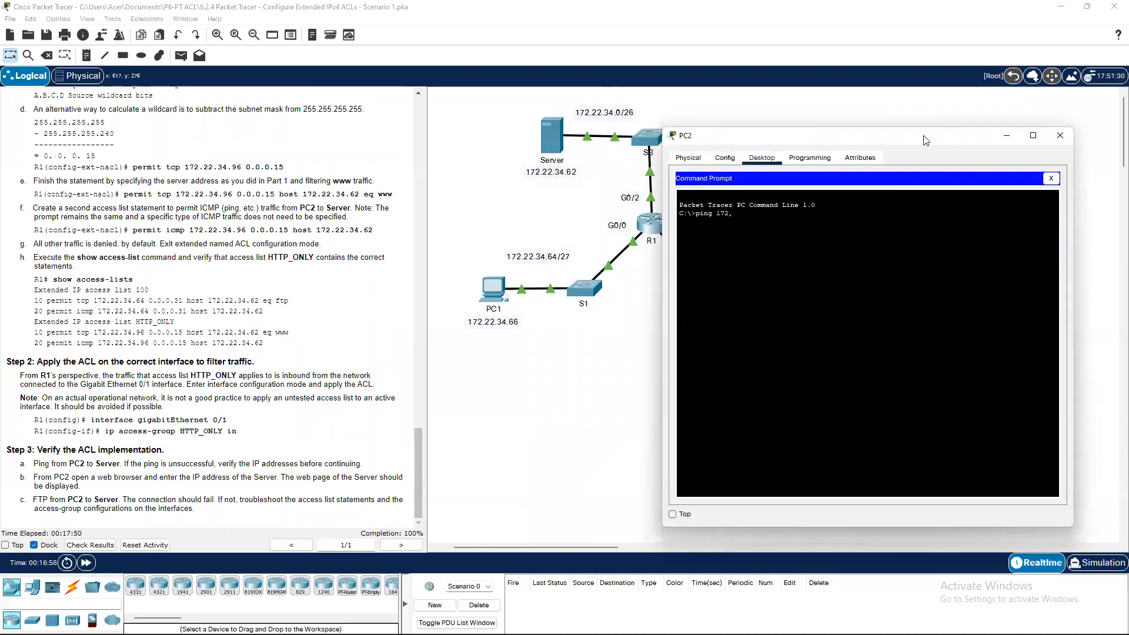
key(BackSpace)
text(.22.34.62)
key(Return)
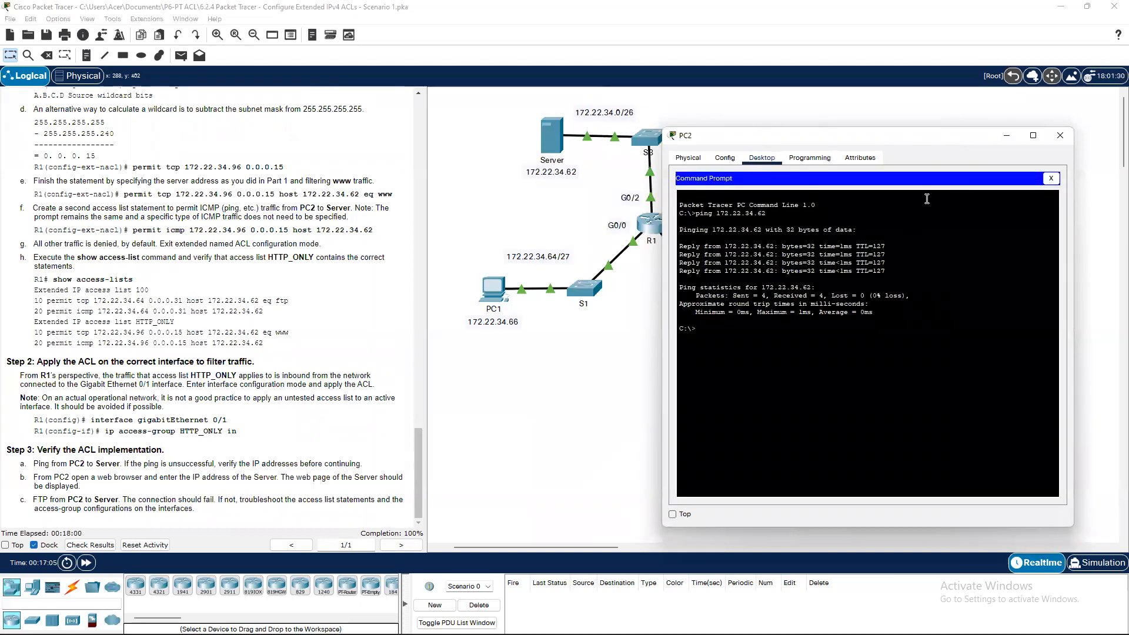
click(1051, 179)
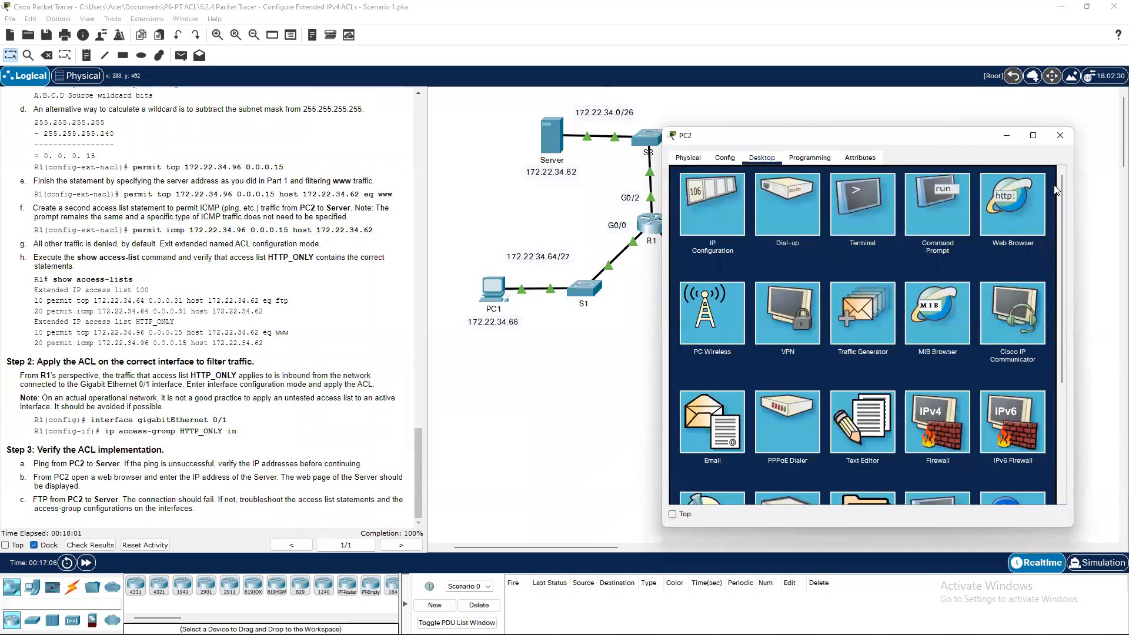
click(981, 230)
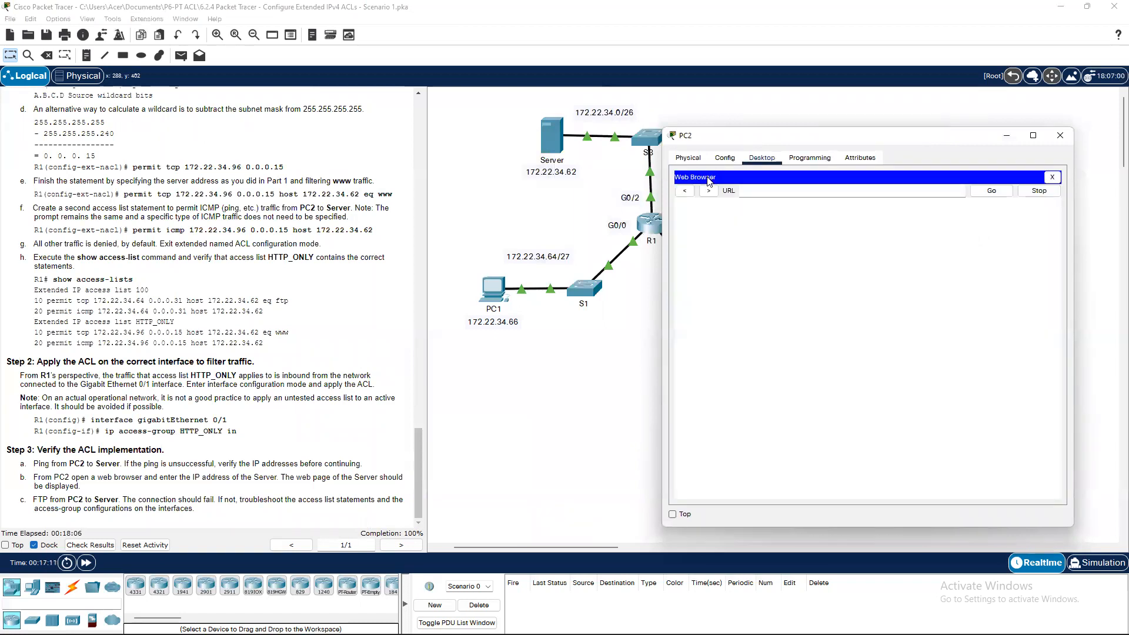
text(172.22.34.62)
key(Return)
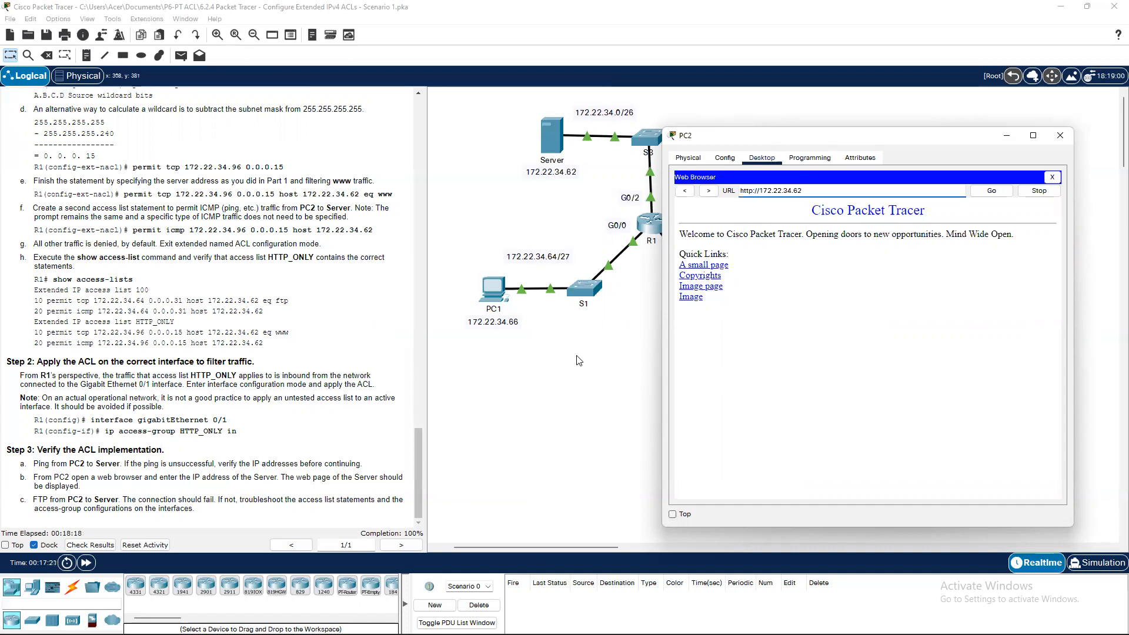
click(1007, 139)
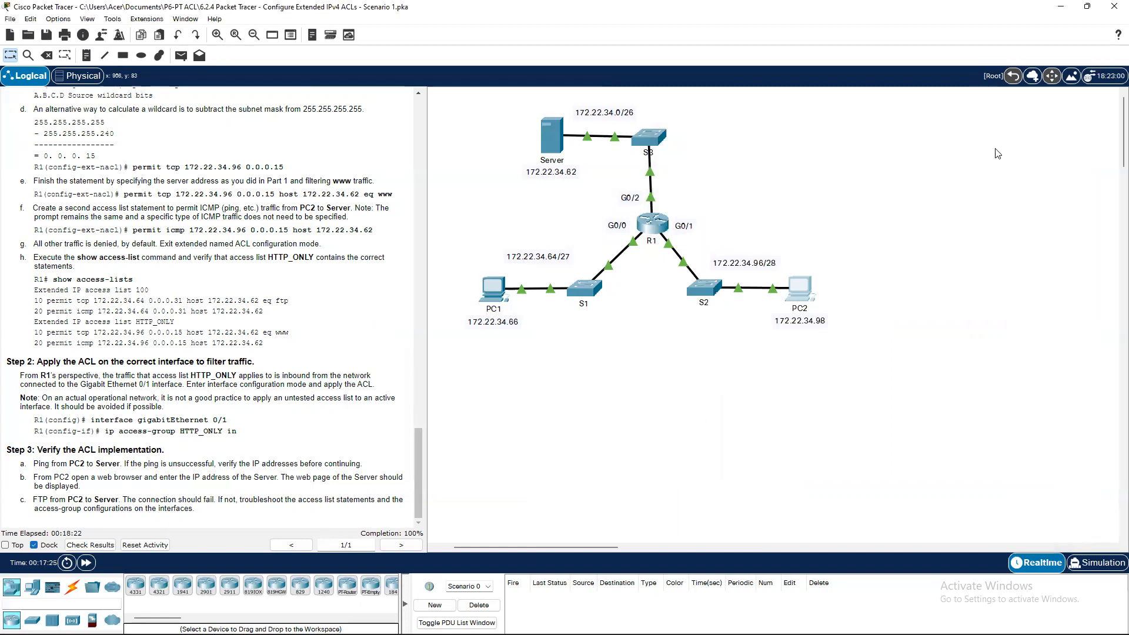
click(797, 297)
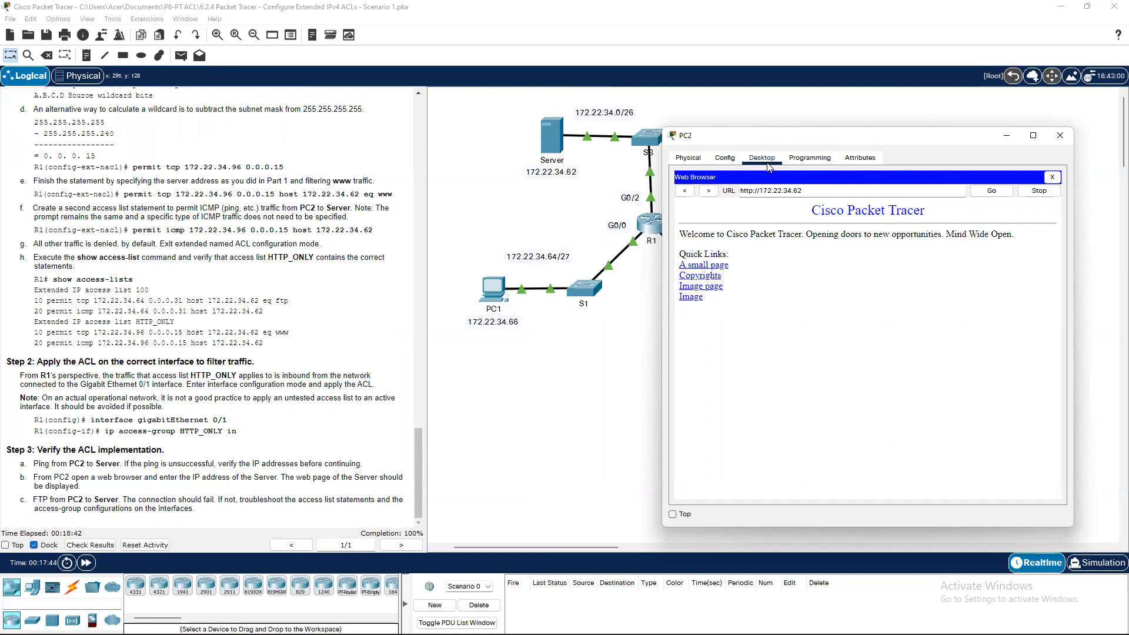
Run 'ftp 172.22.34.62' from PC2's Command Prompt, confirm it times out, then close PC2.
click(803, 160)
click(764, 158)
click(1051, 177)
click(947, 209)
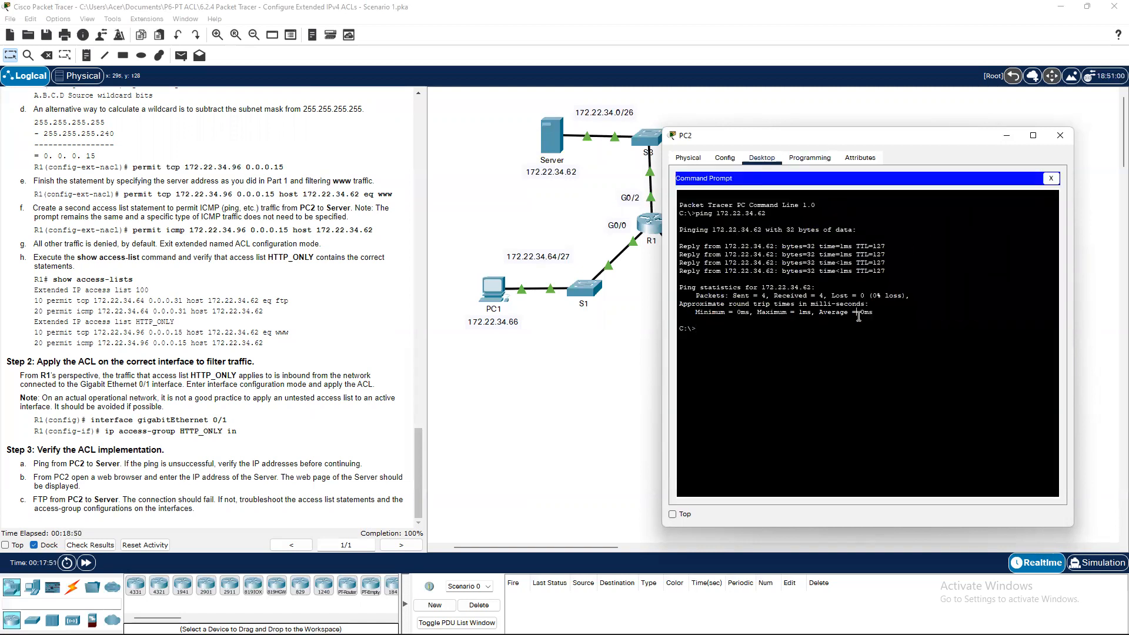
text(ftp 172.22.34.62)
key(Return)
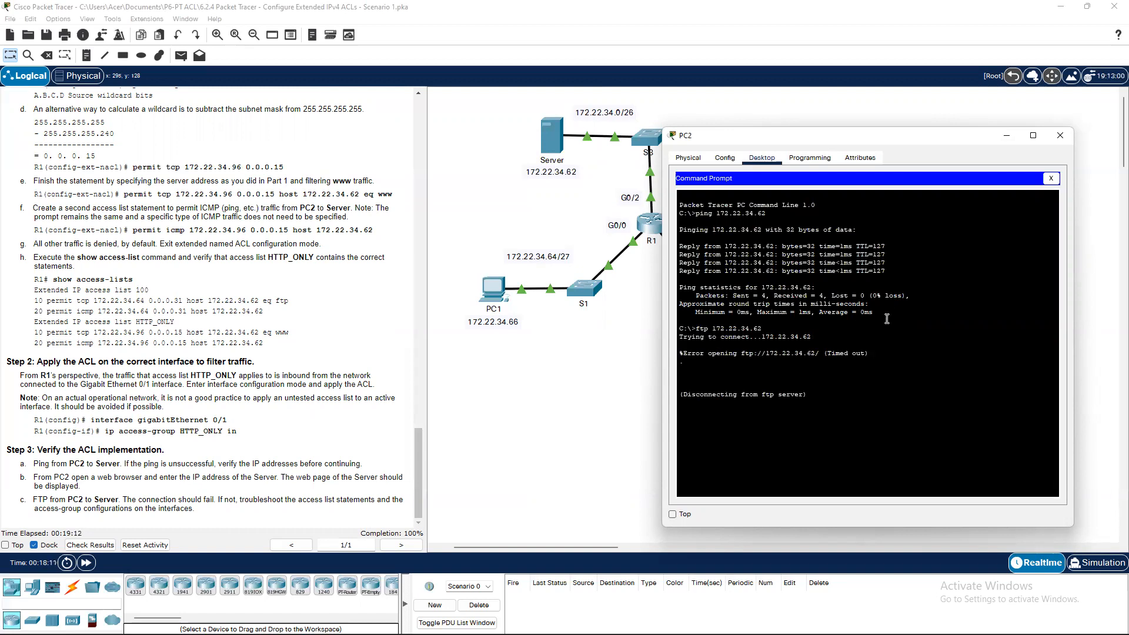
click(1007, 137)
scroll(204, 379, up, 4)
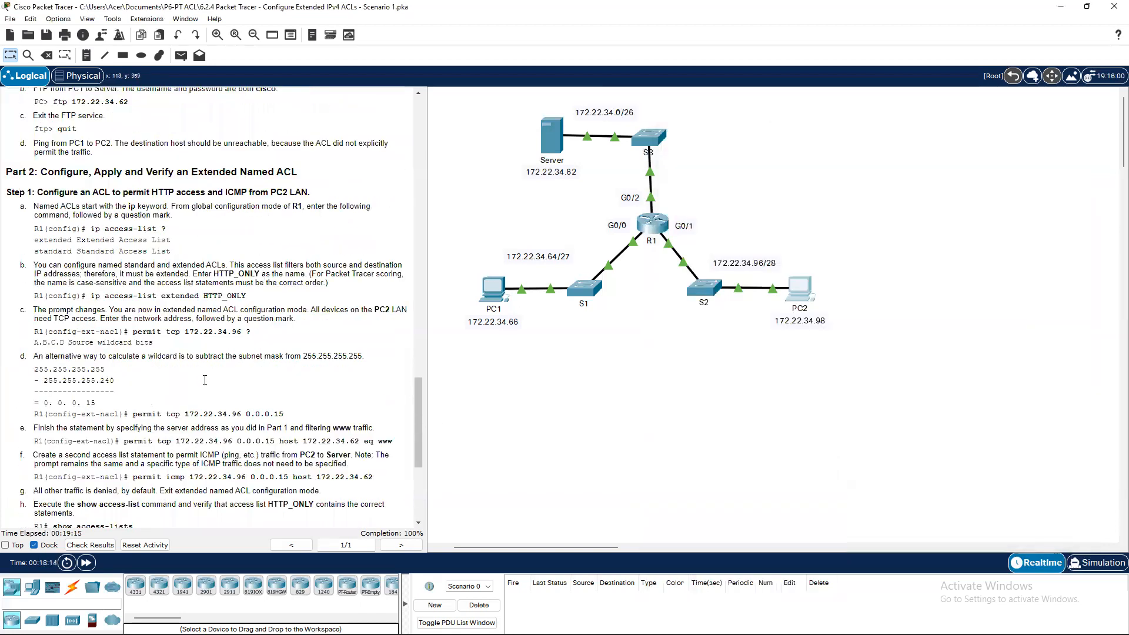
scroll(204, 380, up, 20)
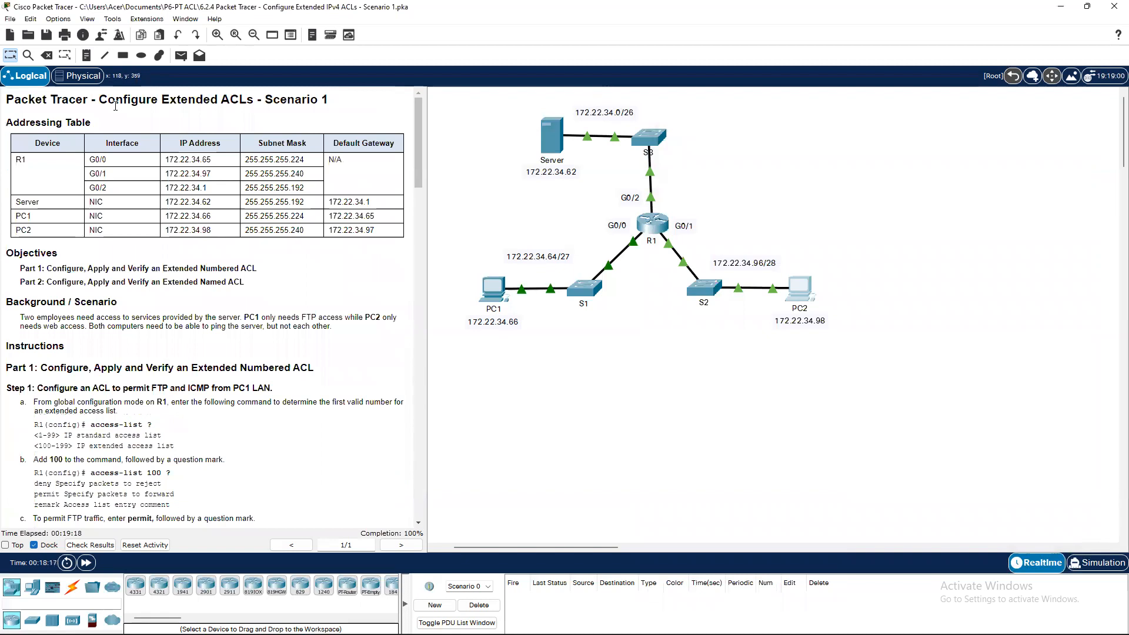